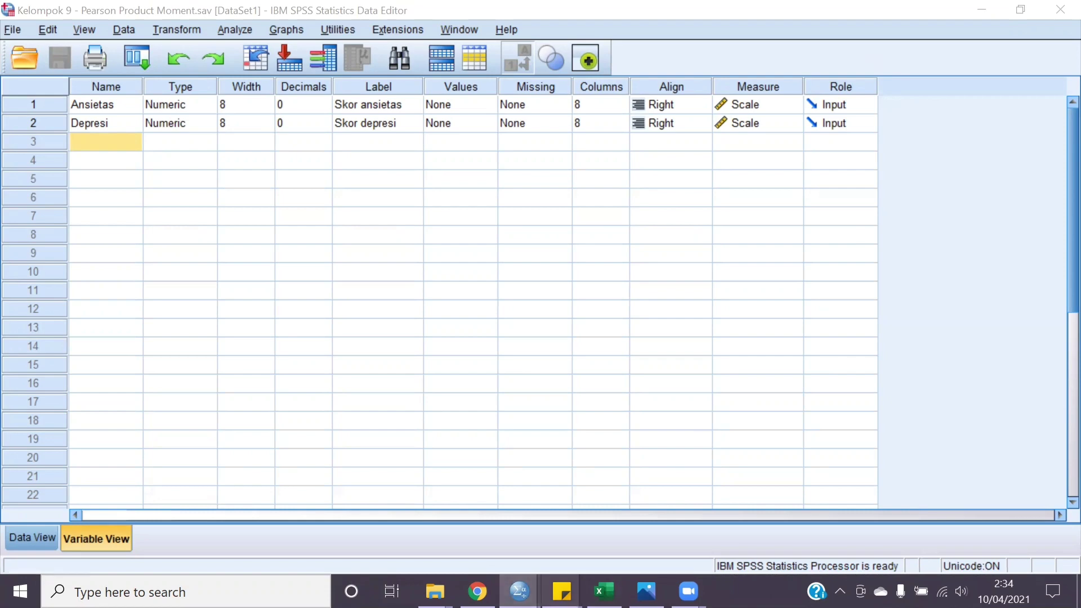
# Step: Read the research title and the H0 and H1 hypotheses in the sticky note, and return to the SPSS data editor
pyautogui.moveTo(561, 591)
pyautogui.click(517, 541)
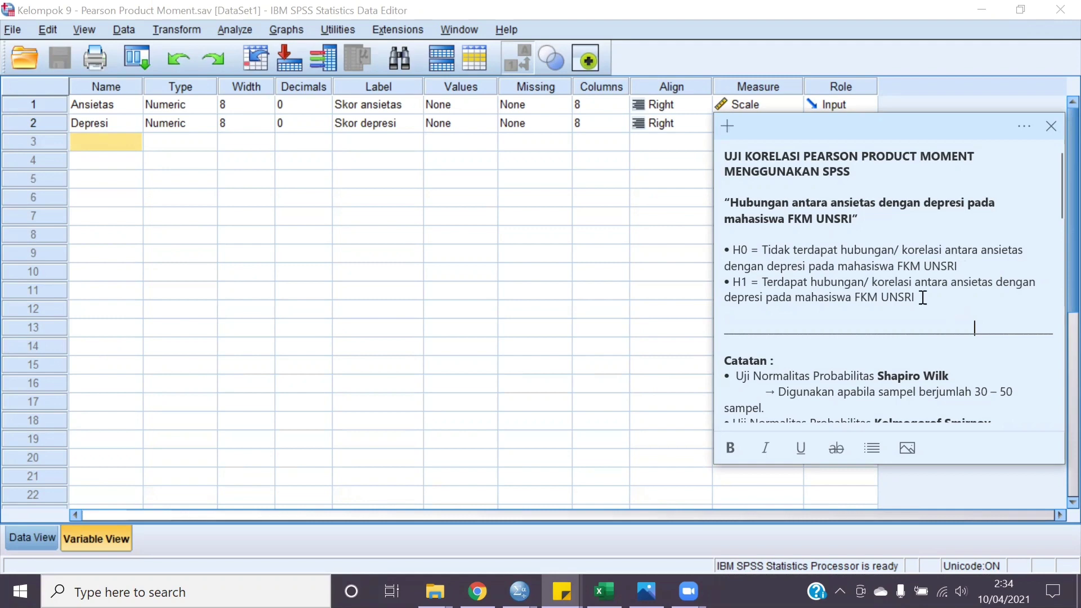
pyautogui.click(134, 136)
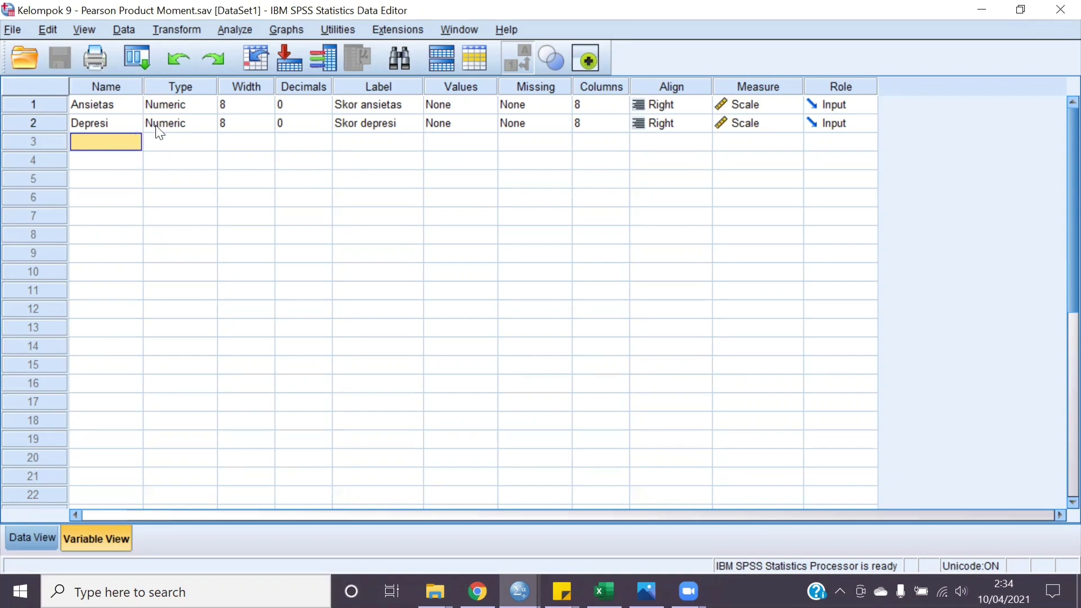
# Step: Look through all cases of the Ansietas and Depresi variables in the data, and return to the first case
pyautogui.click(25, 536)
pyautogui.scroll(-20, 187, 186)
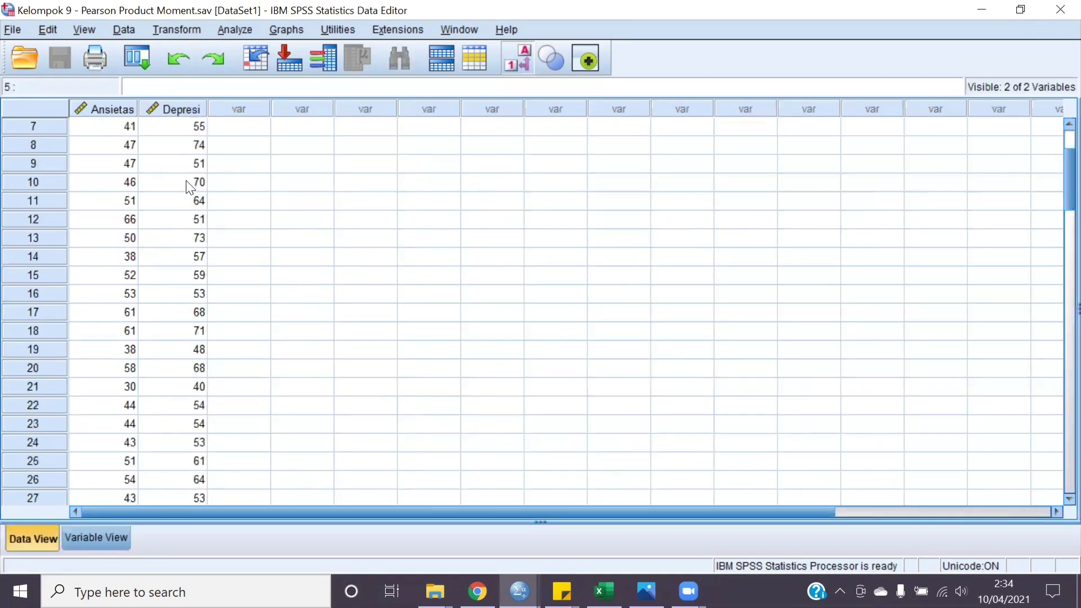
pyautogui.scroll(-1, 186, 183)
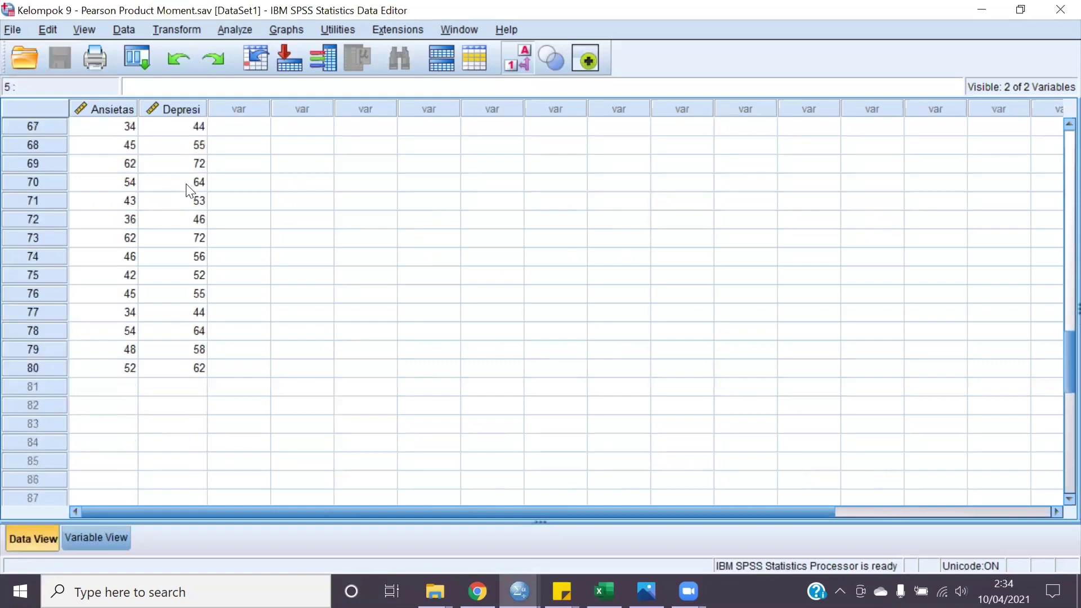
pyautogui.scroll(20, 298, 321)
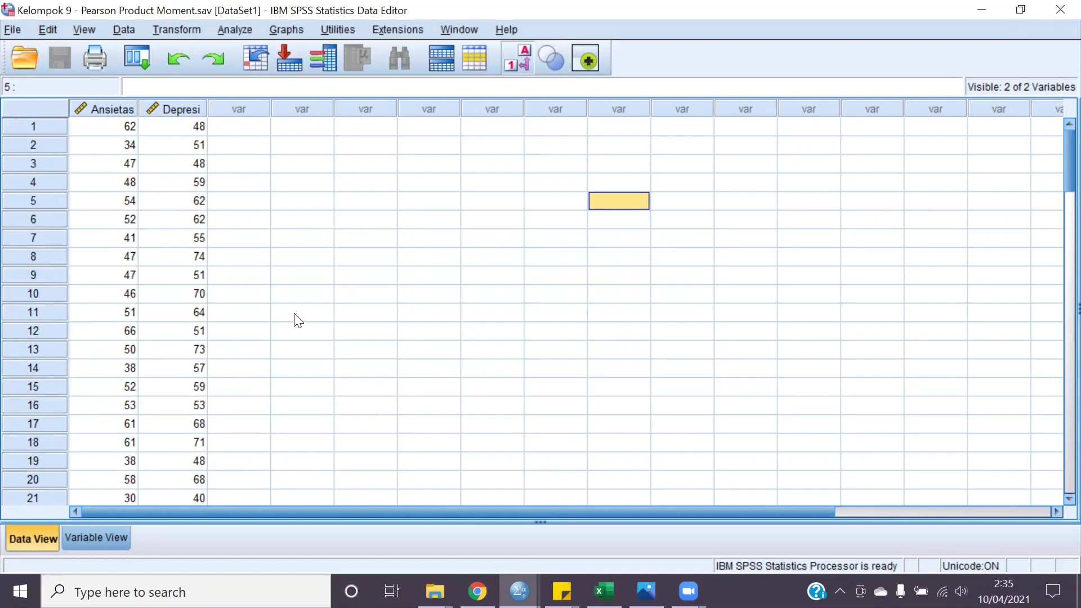
# Step: Reset the Explore analysis and assign Skor ansietas and Skor depresi as its dependent variables
pyautogui.click(246, 33)
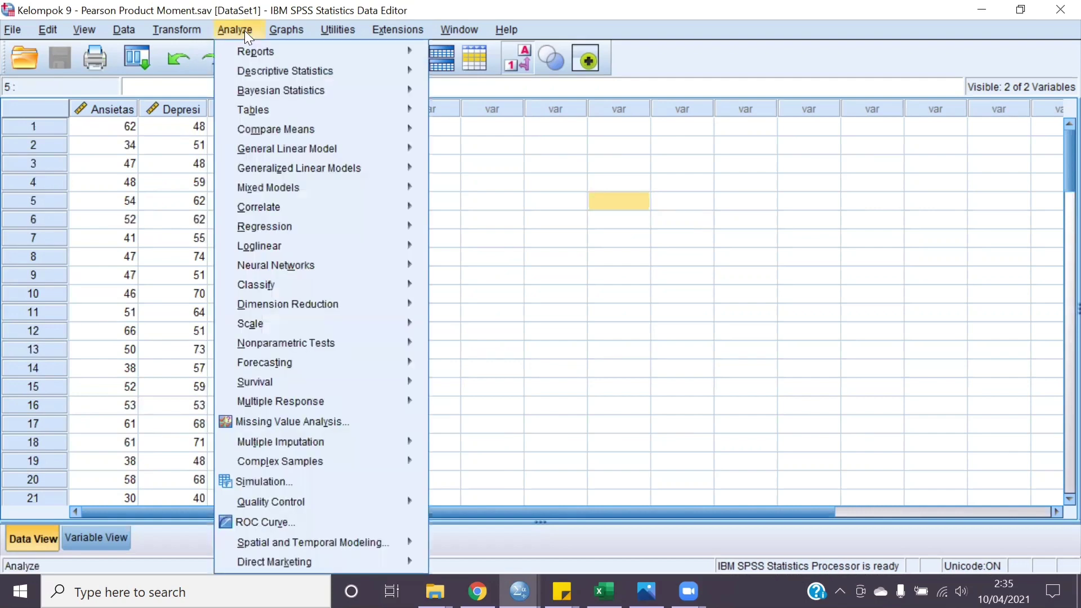
pyautogui.moveTo(304, 78)
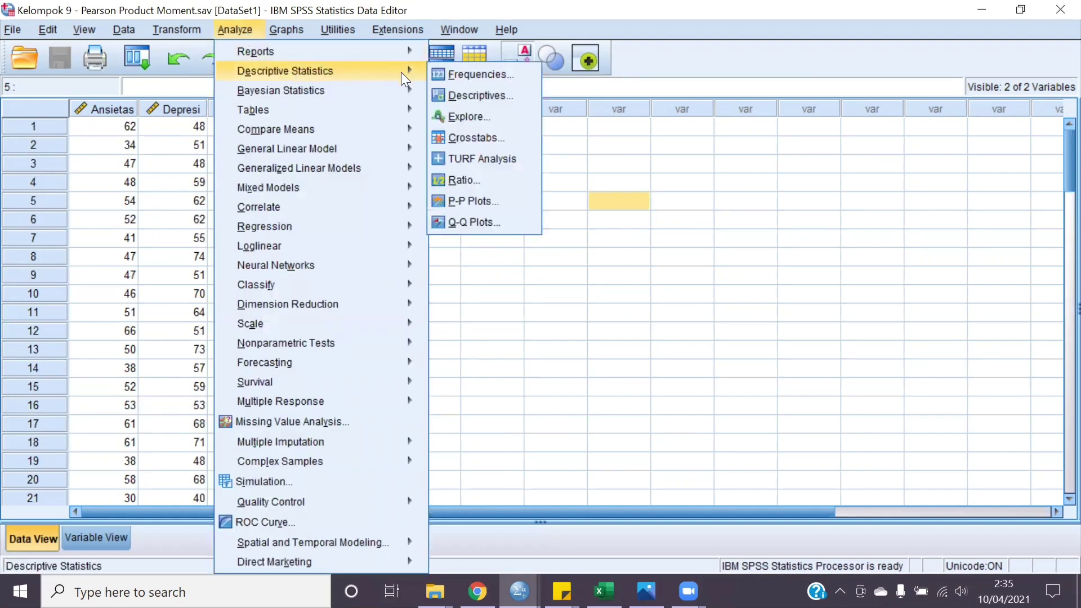
pyautogui.click(505, 114)
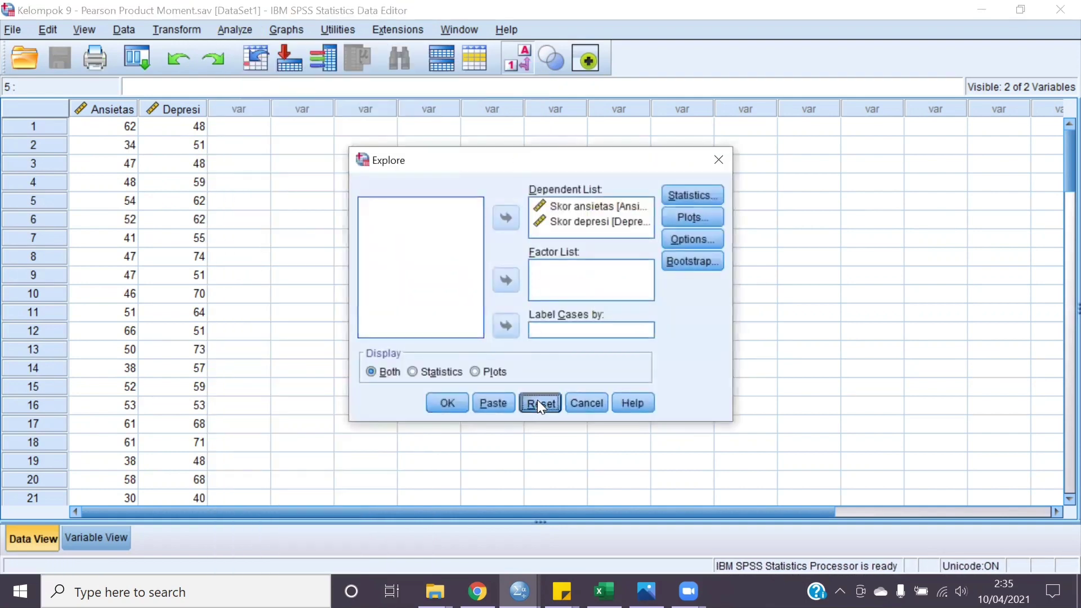
pyautogui.click(537, 402)
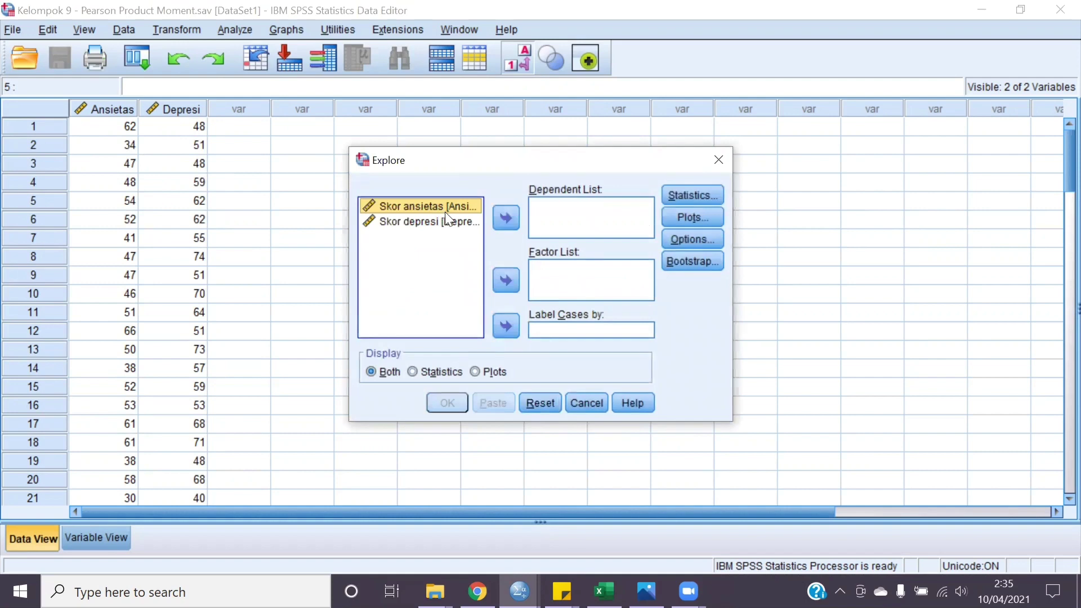
pyautogui.keyDown('shift'); pyautogui.click(446, 223); pyautogui.keyUp('shift')
pyautogui.click(508, 218)
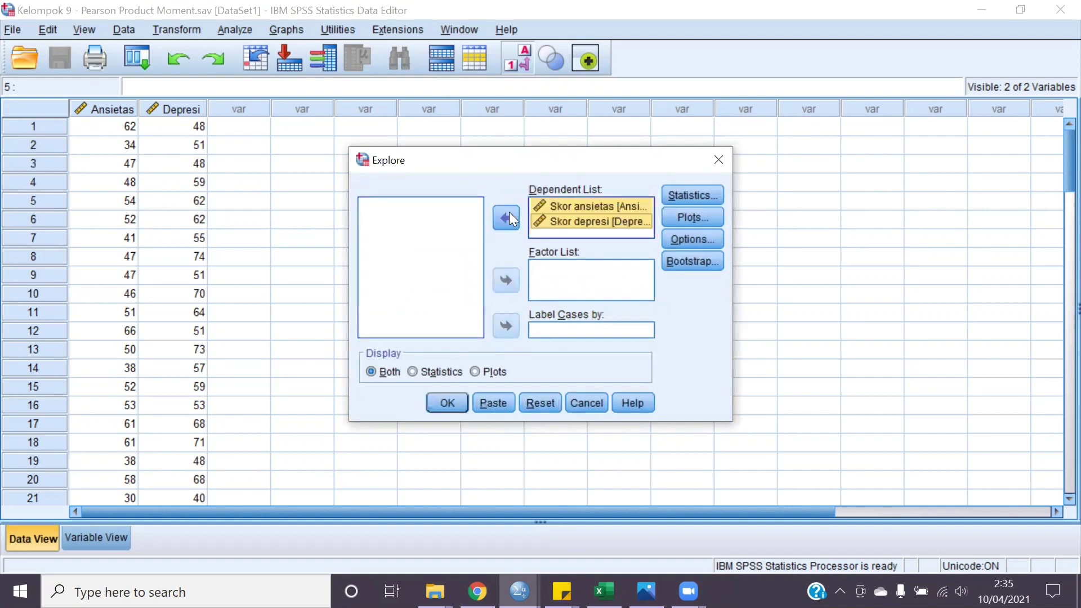
# Step: Enable normality plots with tests for the Explore analysis and run it
pyautogui.click(700, 217)
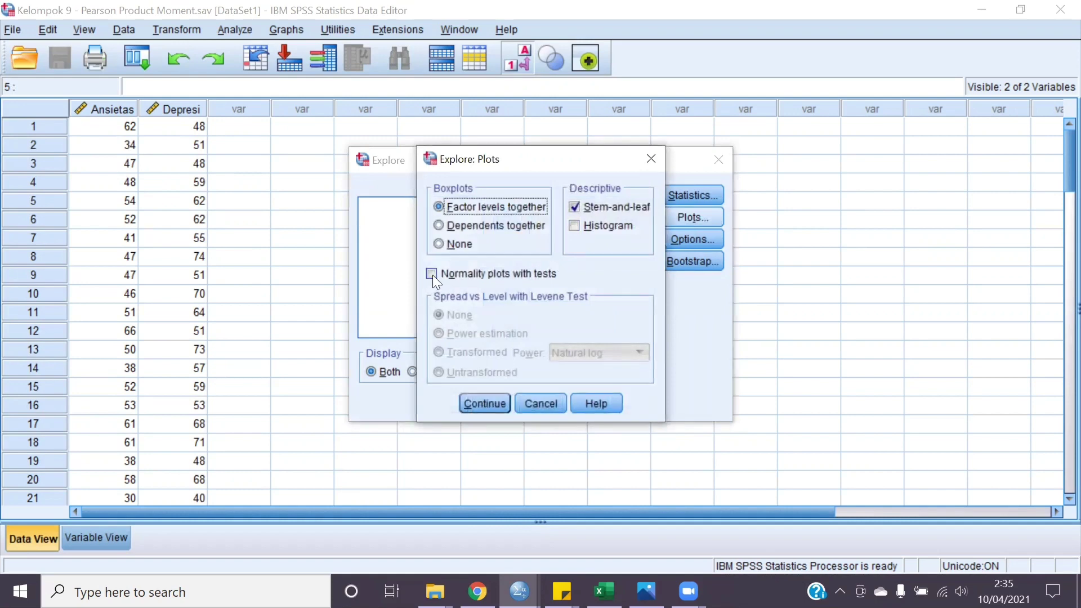
pyautogui.click(432, 274)
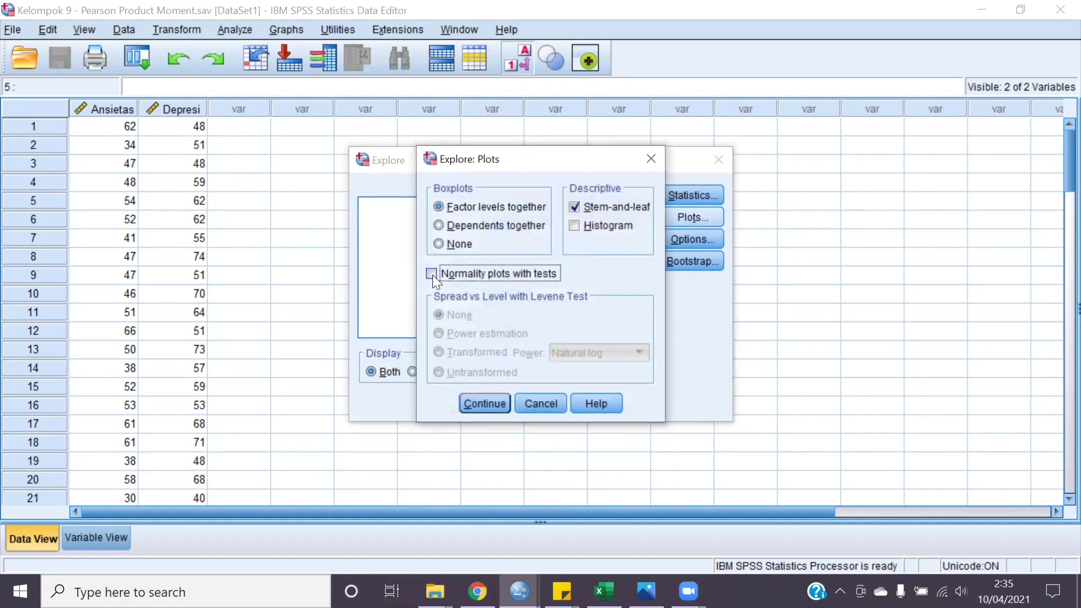
pyautogui.click(483, 403)
pyautogui.click(440, 405)
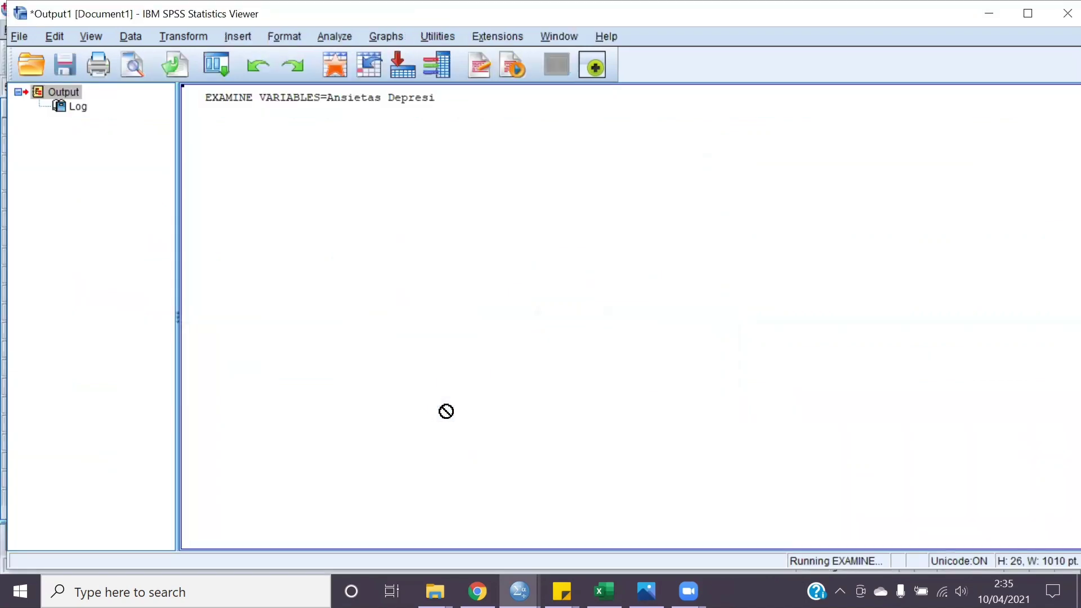
# Step: Examine the Tests of Normality table against the Shapiro Wilk and Kolmogorof Smirnov sample-size criteria in the sticky note
pyautogui.scroll(-8, 525, 330)
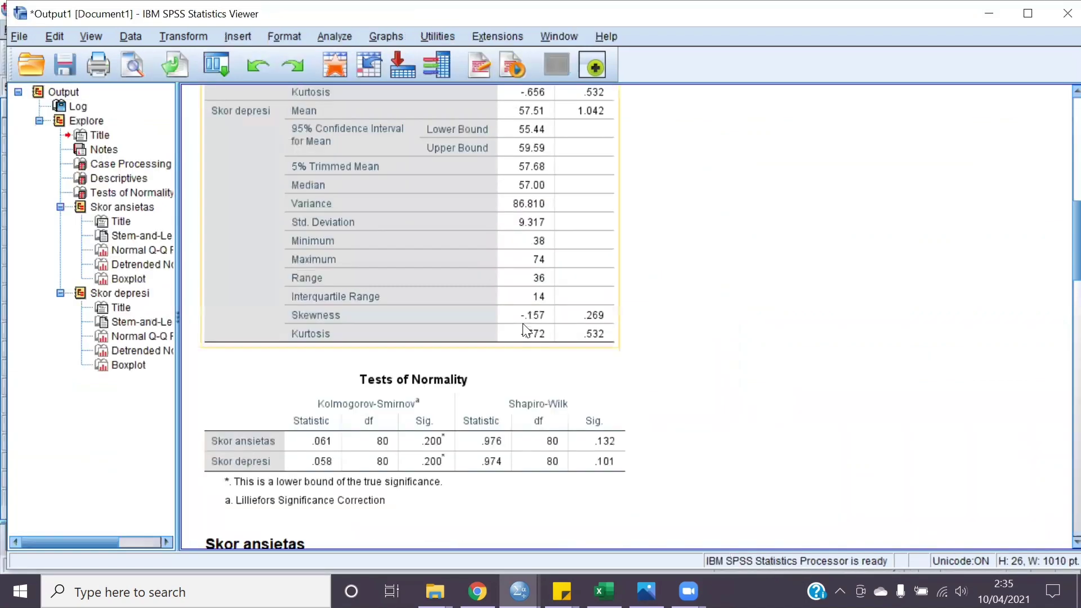
pyautogui.scroll(-1, 525, 329)
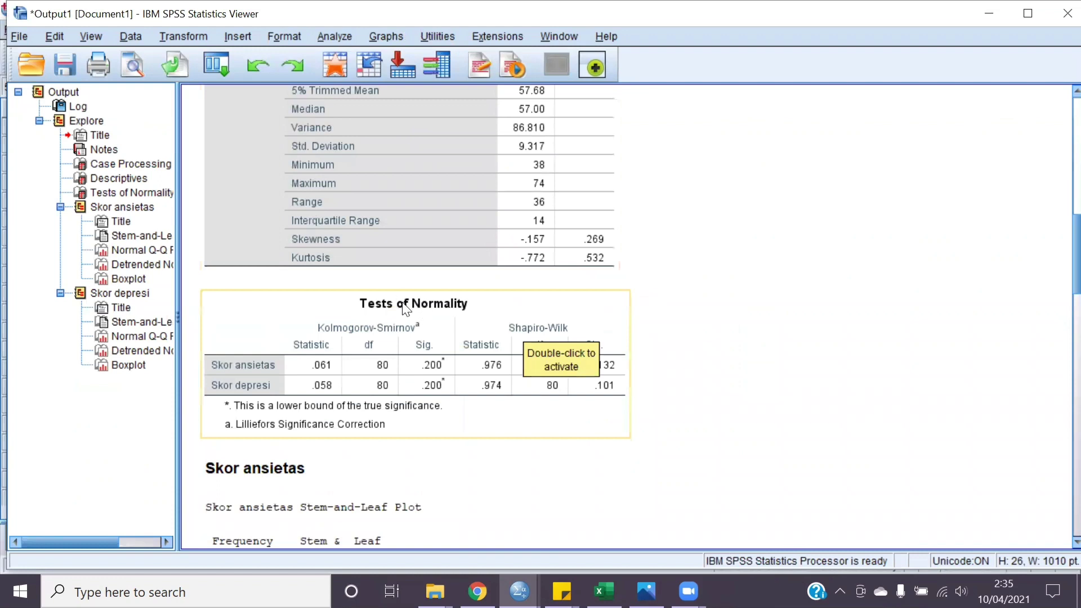
pyautogui.scroll(-1, 423, 332)
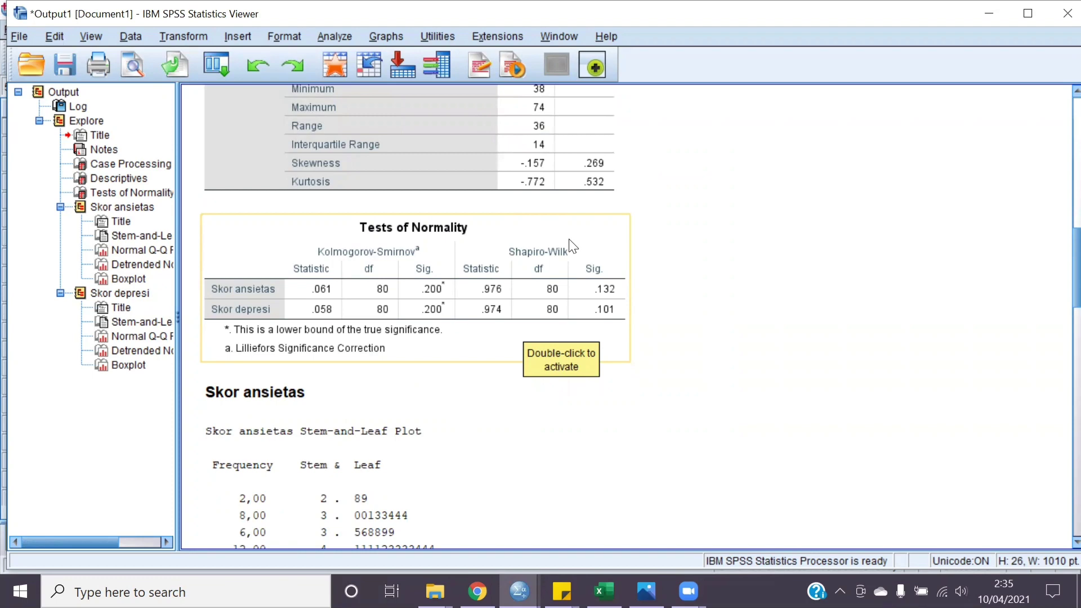
pyautogui.moveTo(561, 591)
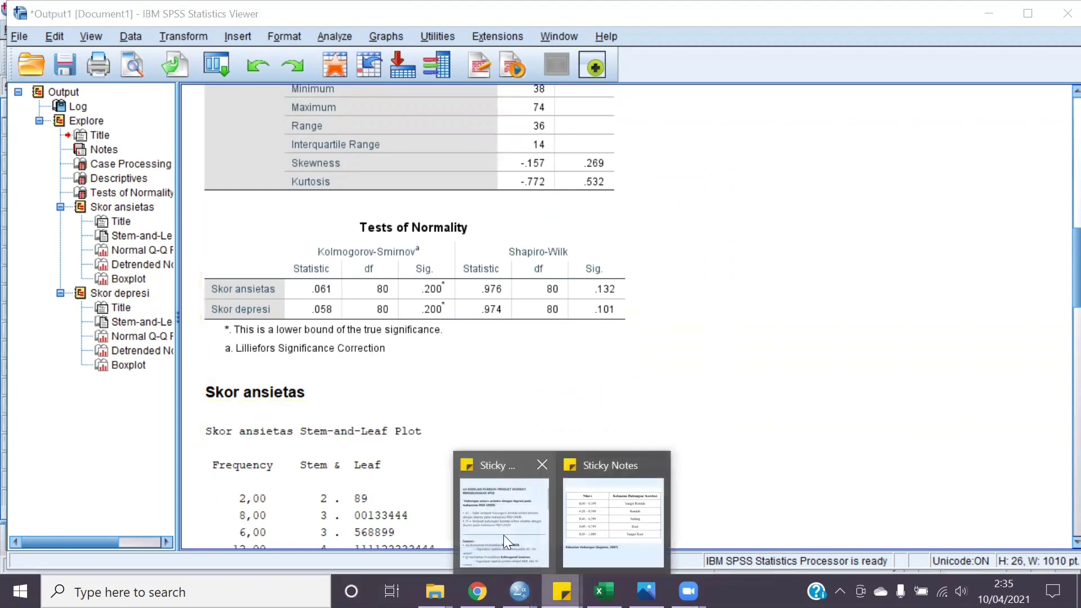
pyautogui.click(503, 535)
pyautogui.scroll(-4, 904, 288)
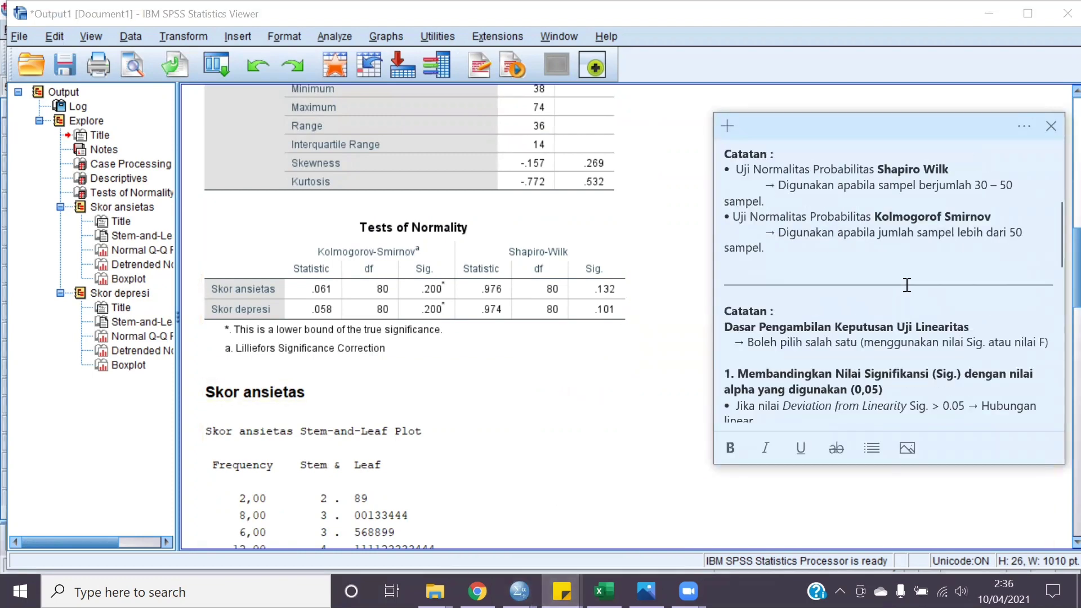
pyautogui.scroll(1, 907, 285)
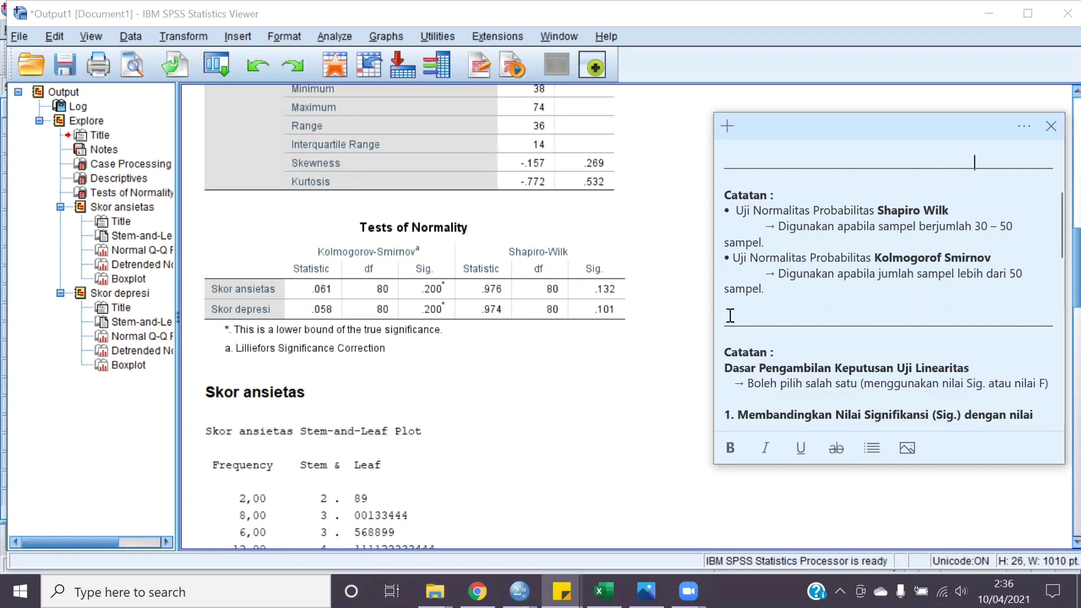
pyautogui.click(614, 302)
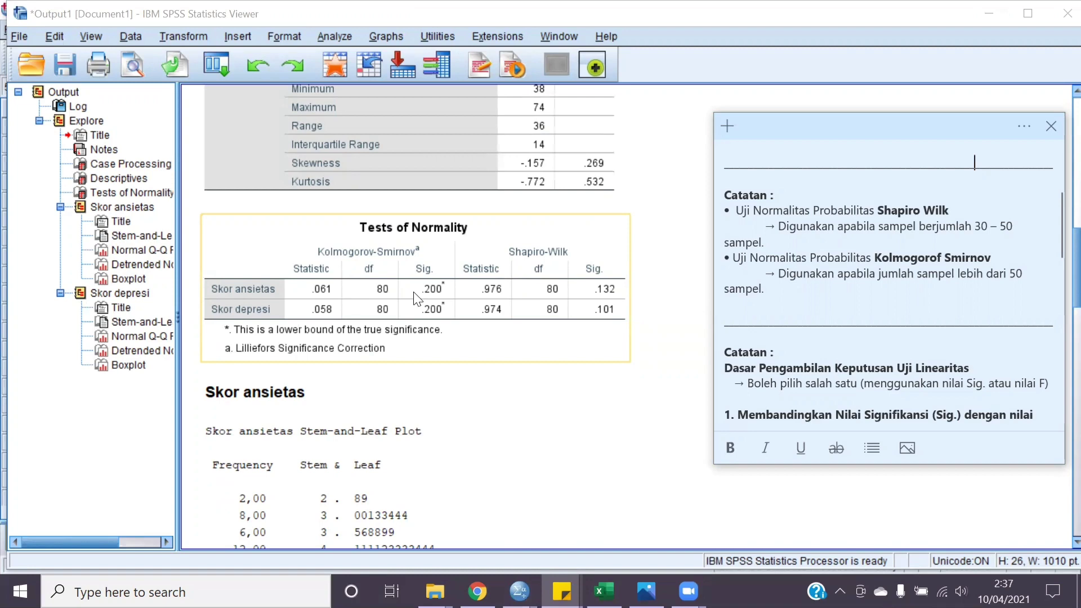
# Step: Return to the data editor and set up a Means comparison with Skor ansietas as independent and Skor depresi as dependent variable
pyautogui.moveTo(519, 591)
pyautogui.click(585, 502)
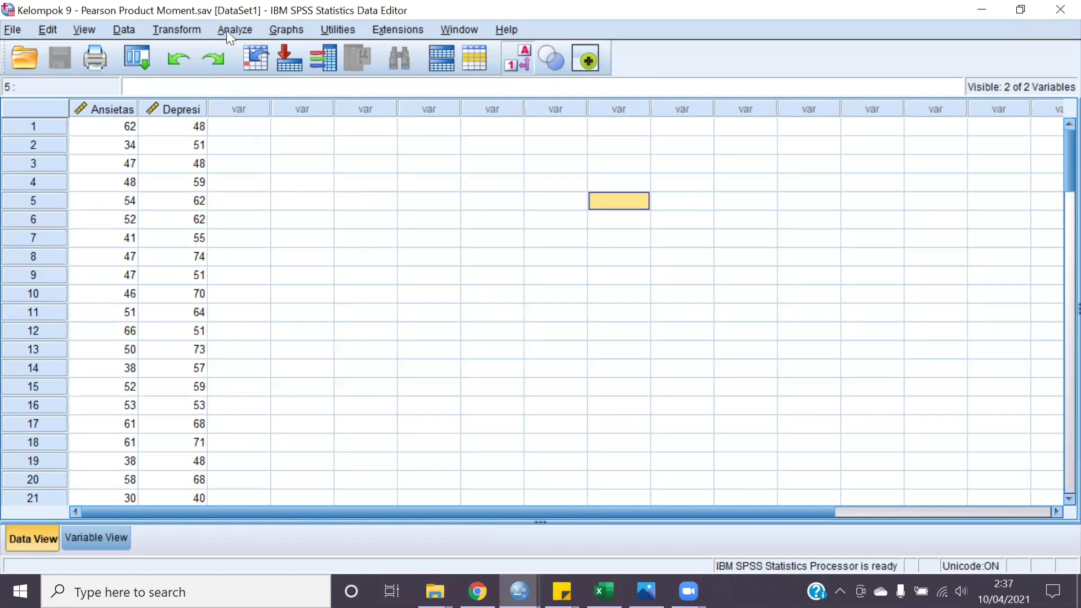
pyautogui.click(246, 33)
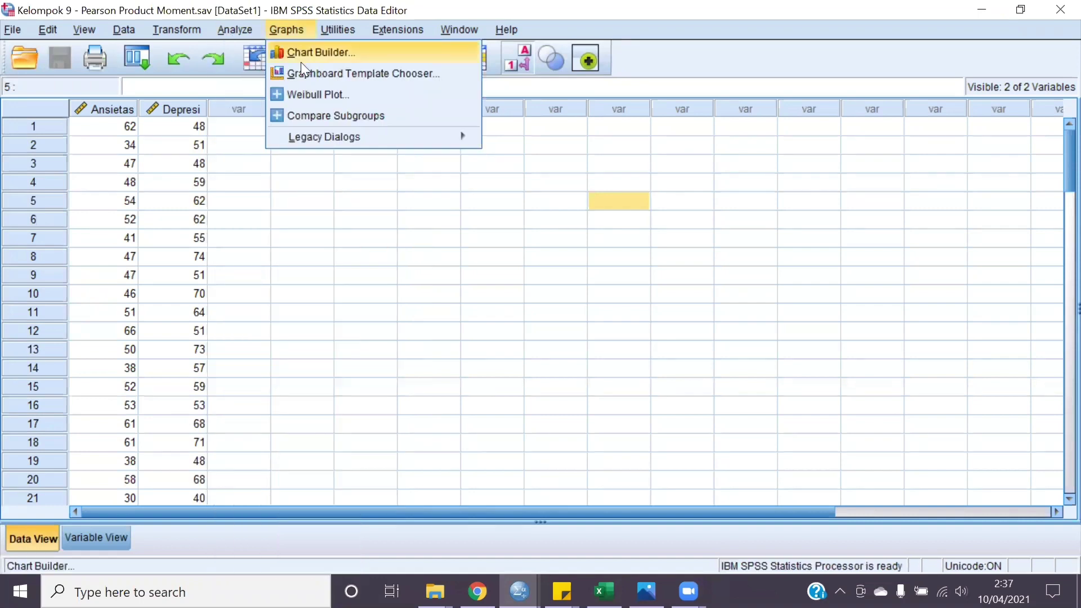
pyautogui.moveTo(349, 131)
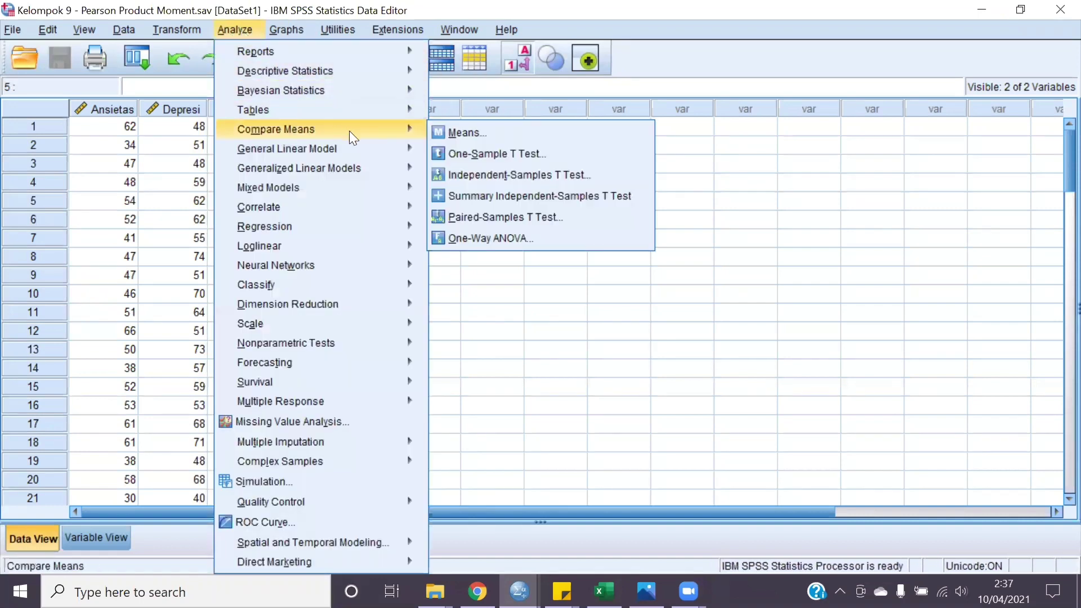
pyautogui.click(464, 133)
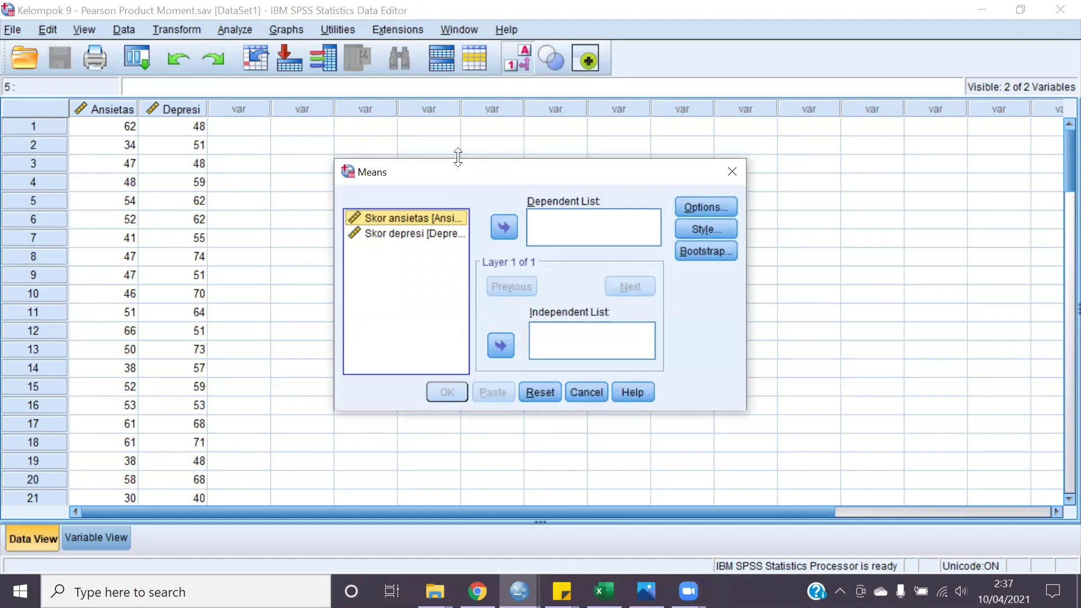
pyautogui.click(502, 347)
pyautogui.click(429, 216)
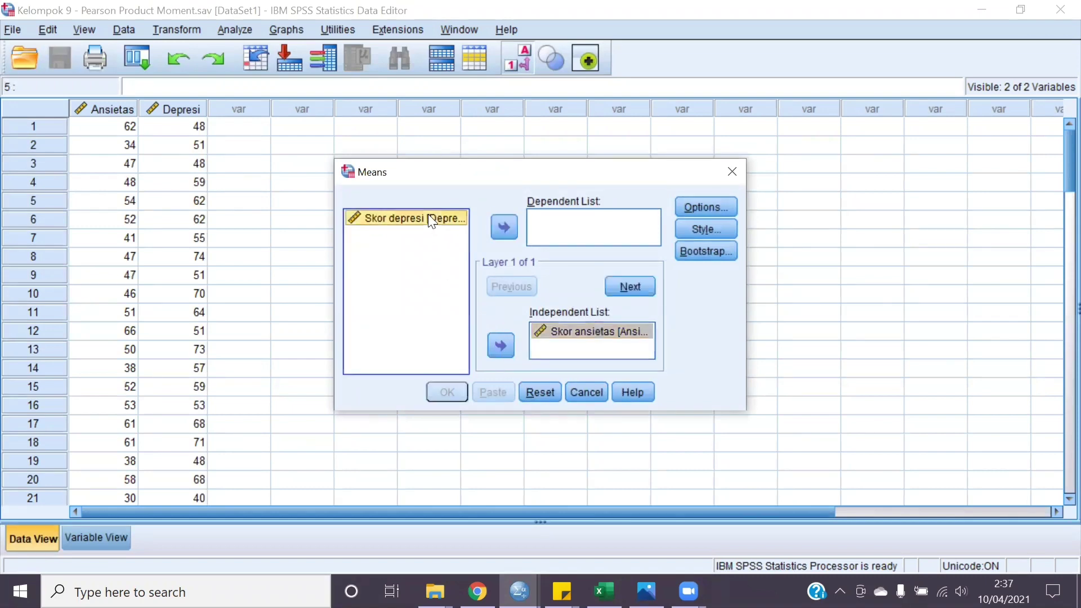
pyautogui.click(504, 226)
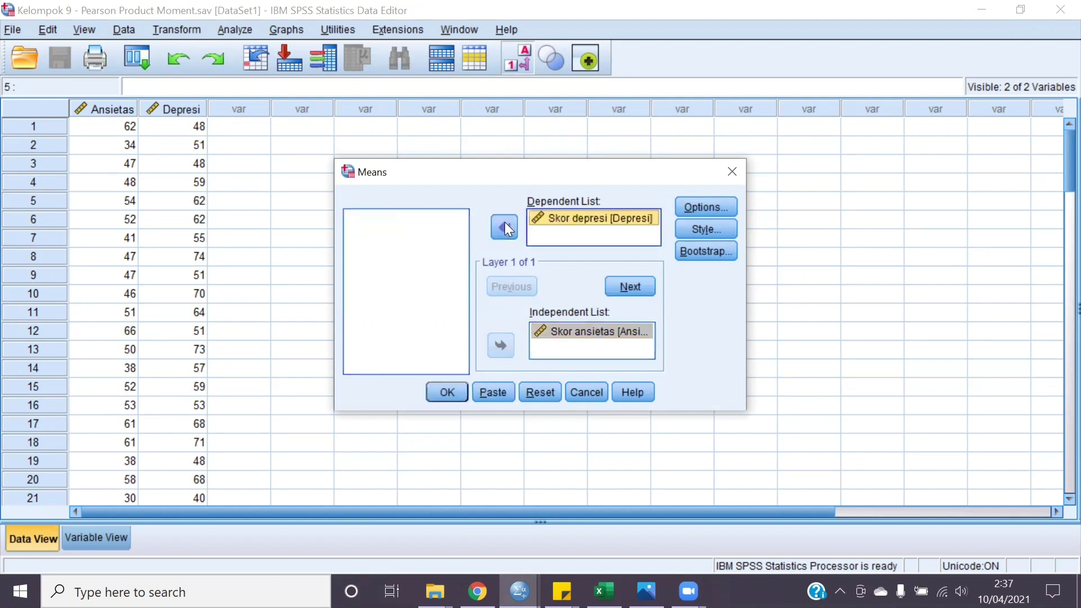
# Step: Enable the test for linearity in the Means options and run the analysis
pyautogui.click(721, 204)
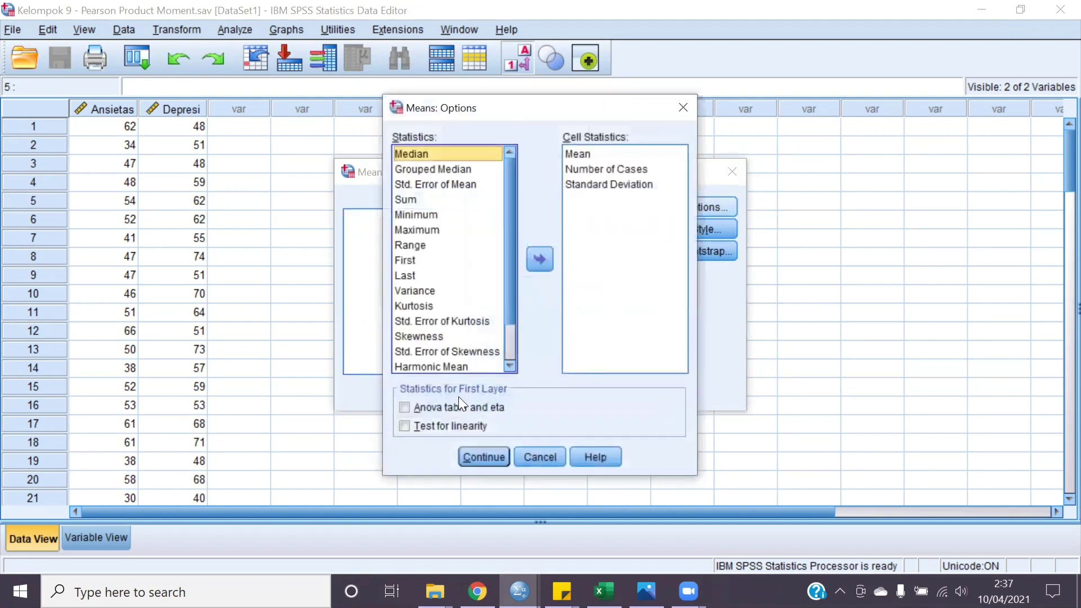
pyautogui.click(402, 426)
pyautogui.click(479, 456)
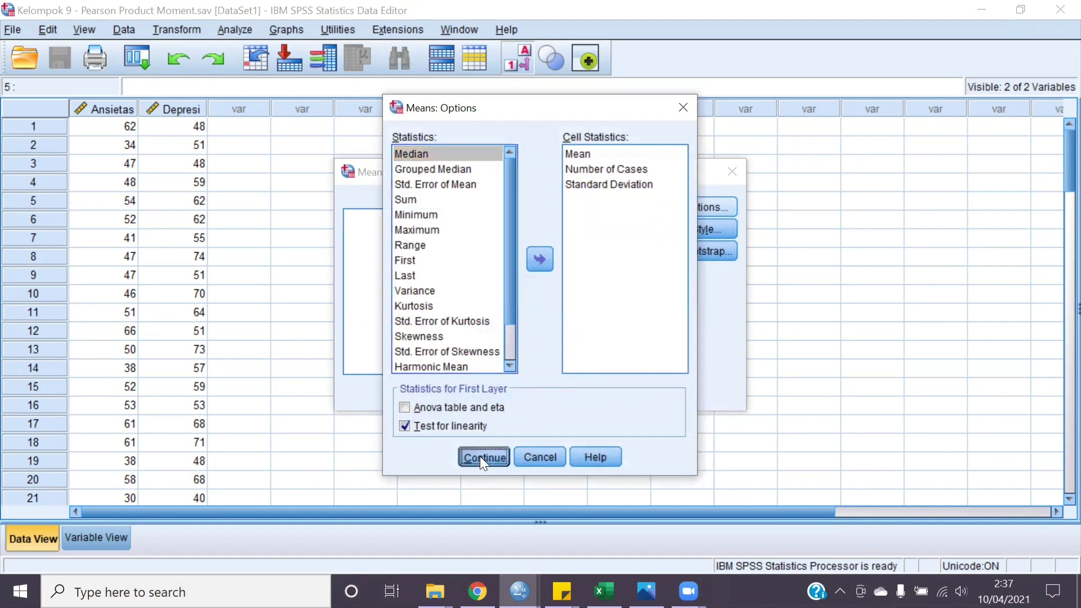
pyautogui.click(449, 394)
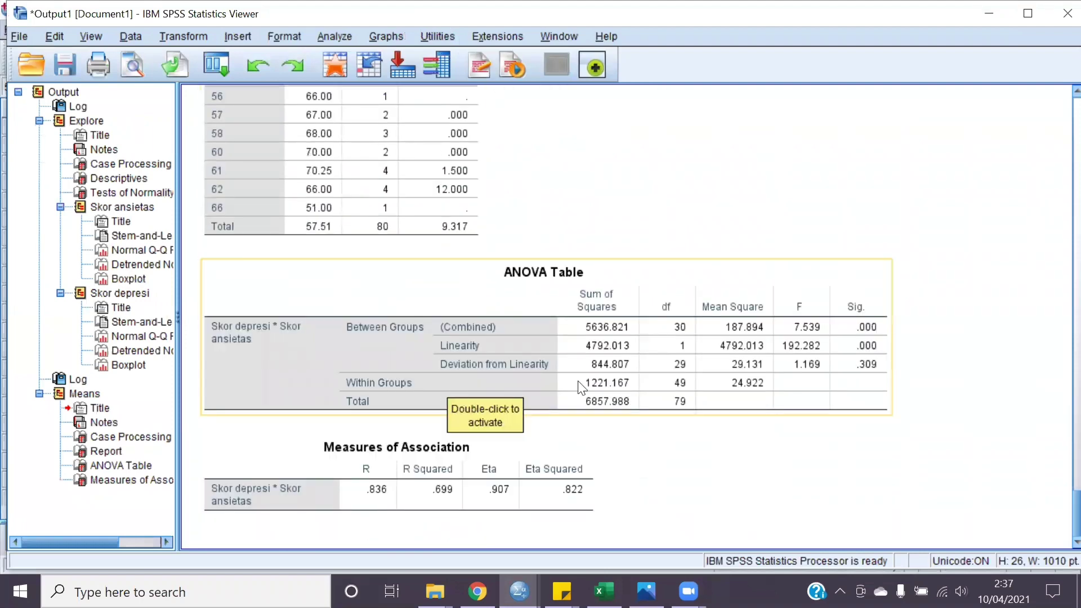
# Step: Examine the ANOVA table's Deviation from Linearity row against the linearity decision rules in the sticky note, moving the note clear of the table
pyautogui.scroll(2, 725, 323)
pyautogui.scroll(1, 726, 330)
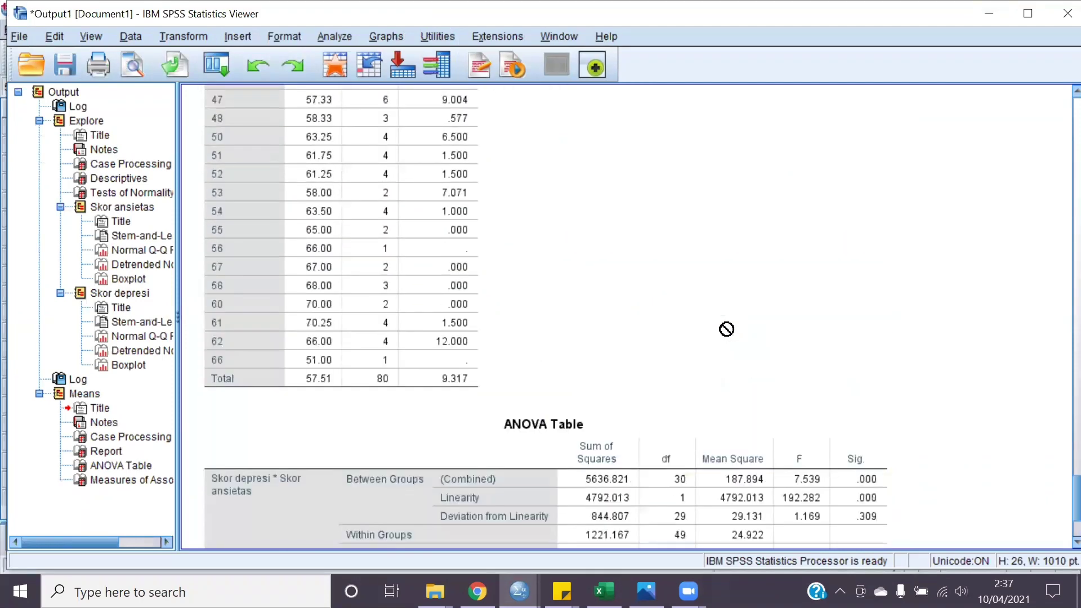
pyautogui.scroll(-1, 727, 331)
pyautogui.moveTo(562, 592)
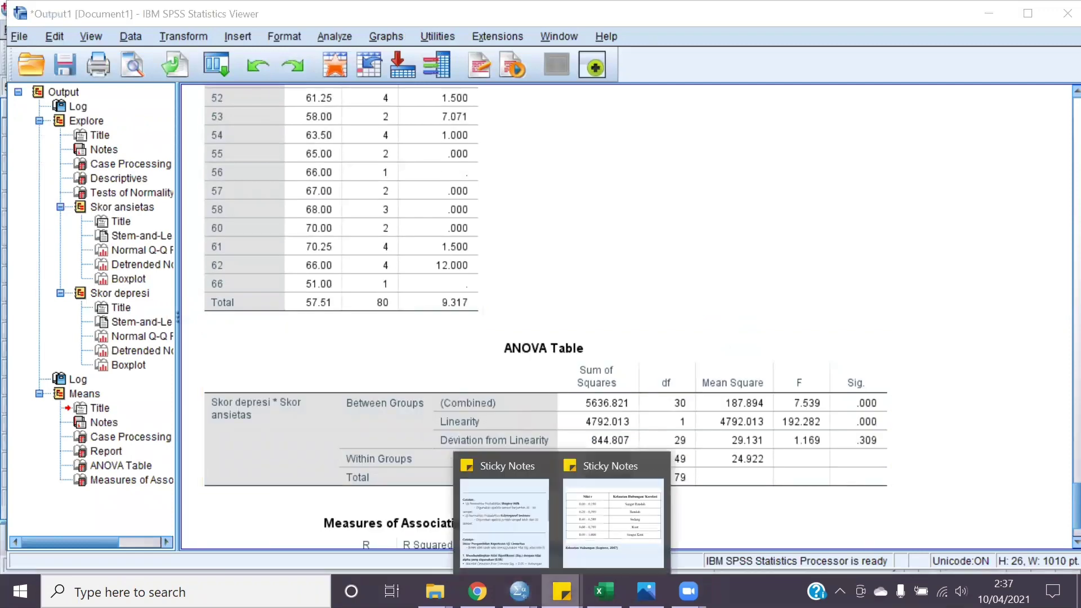
pyautogui.click(520, 543)
pyautogui.scroll(-1, 820, 306)
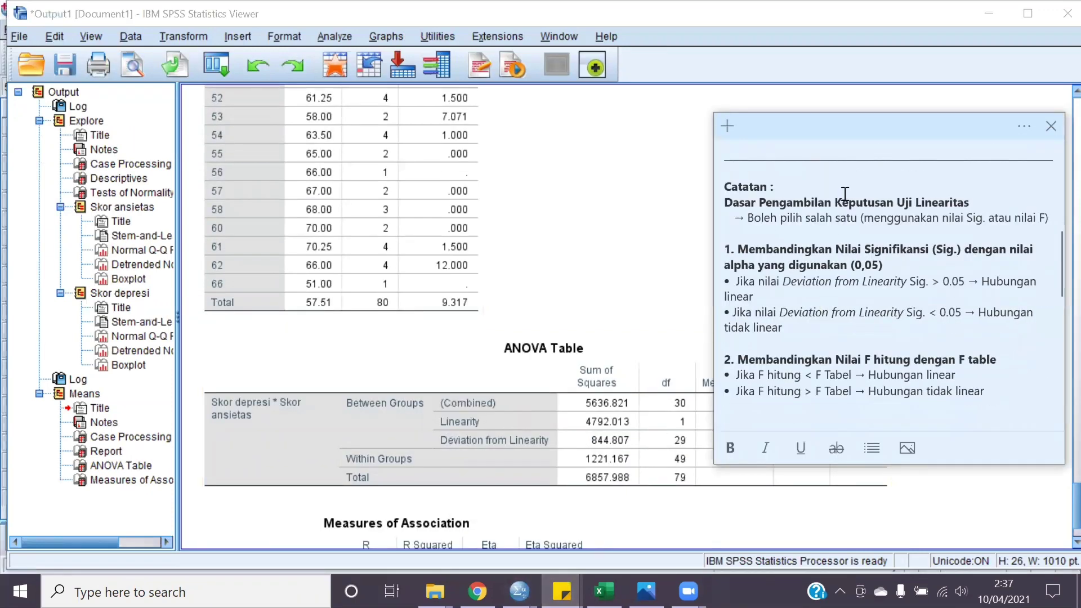
pyautogui.moveTo(885, 125); pyautogui.dragTo(901, 23)
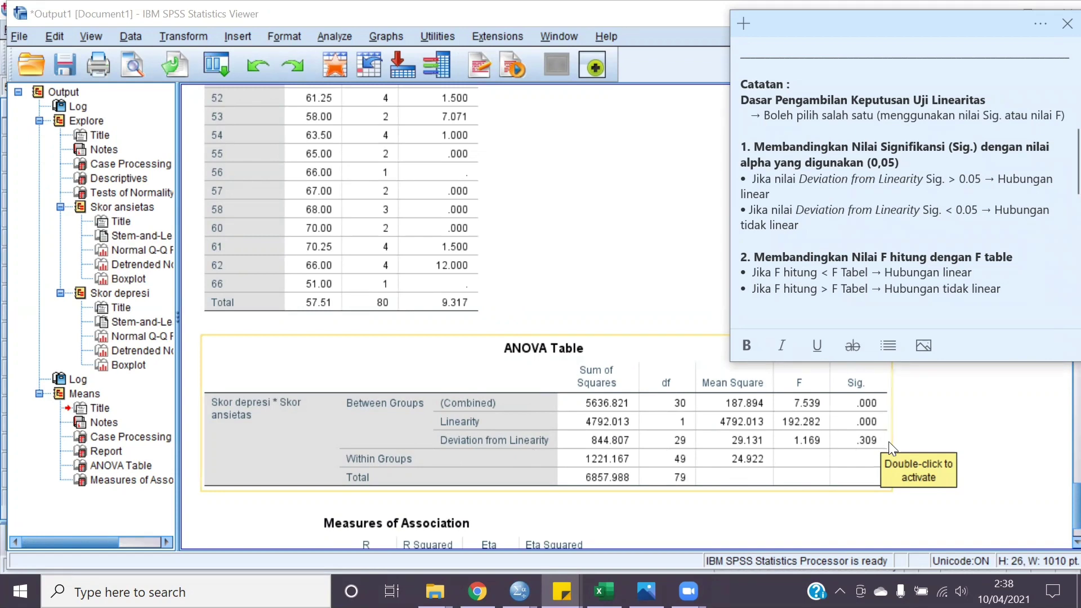
pyautogui.moveTo(889, 443); pyautogui.dragTo(895, 449)
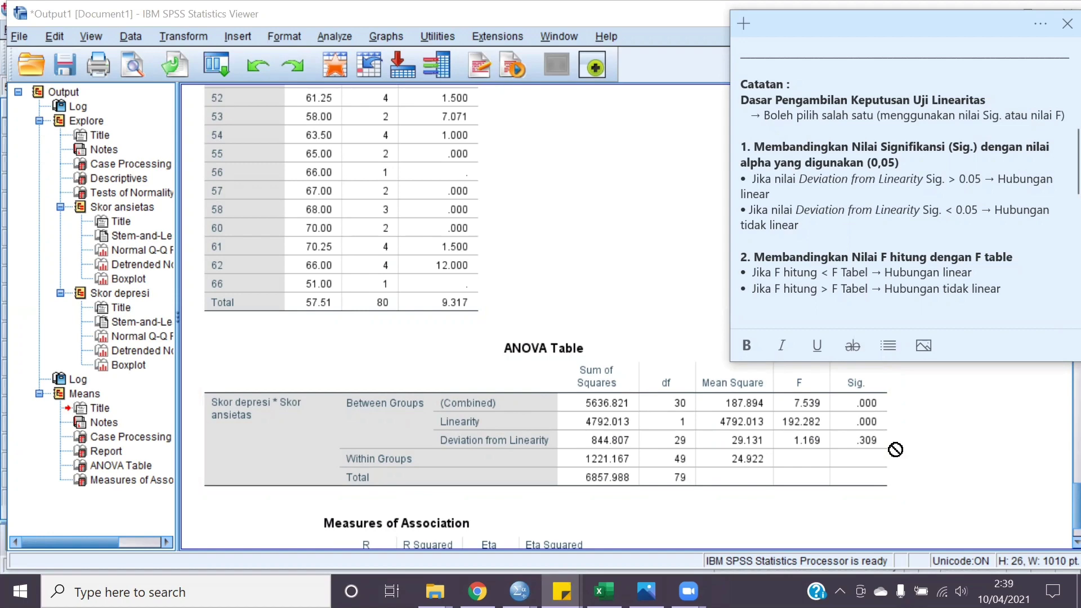
pyautogui.scroll(-1, 884, 271)
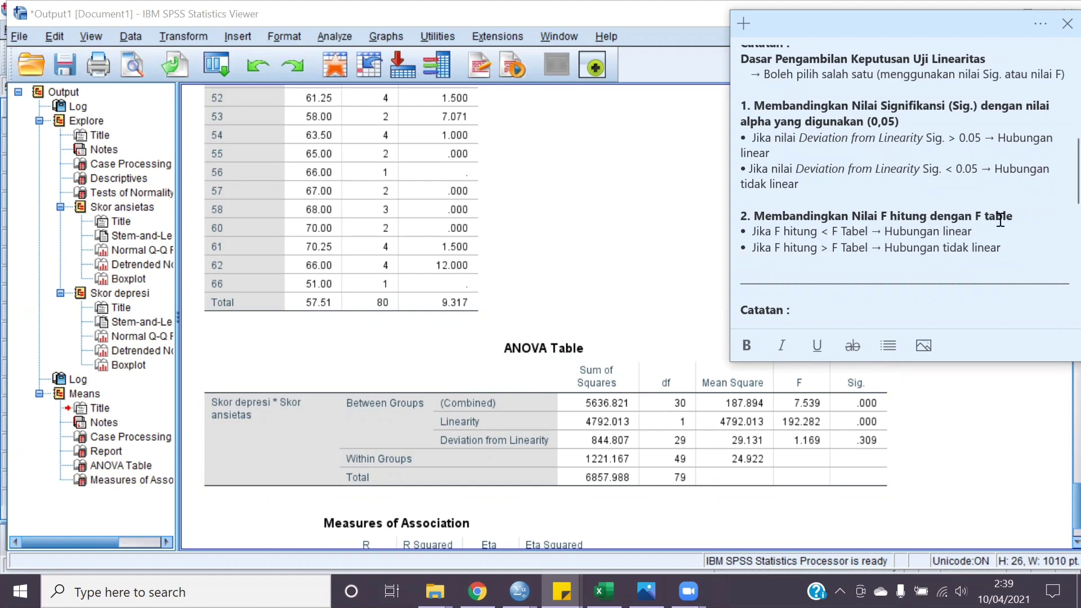
# Step: Switch to Excel and calculate the F table value in cell C8 with =FINV(0,05;29;49)
pyautogui.click(834, 453)
pyautogui.click(604, 592)
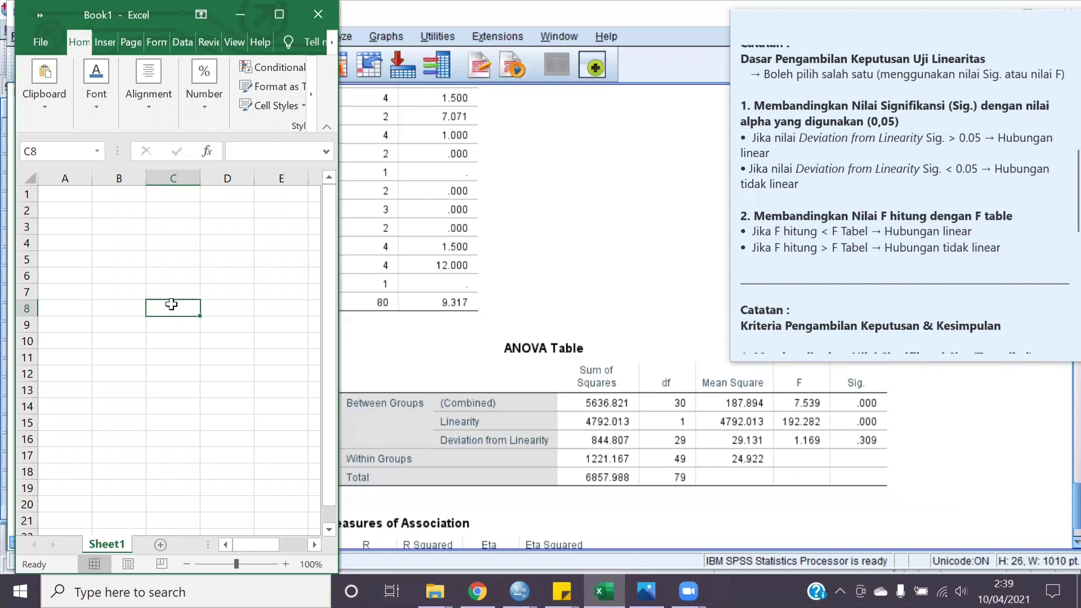
pyautogui.write('=FINV')
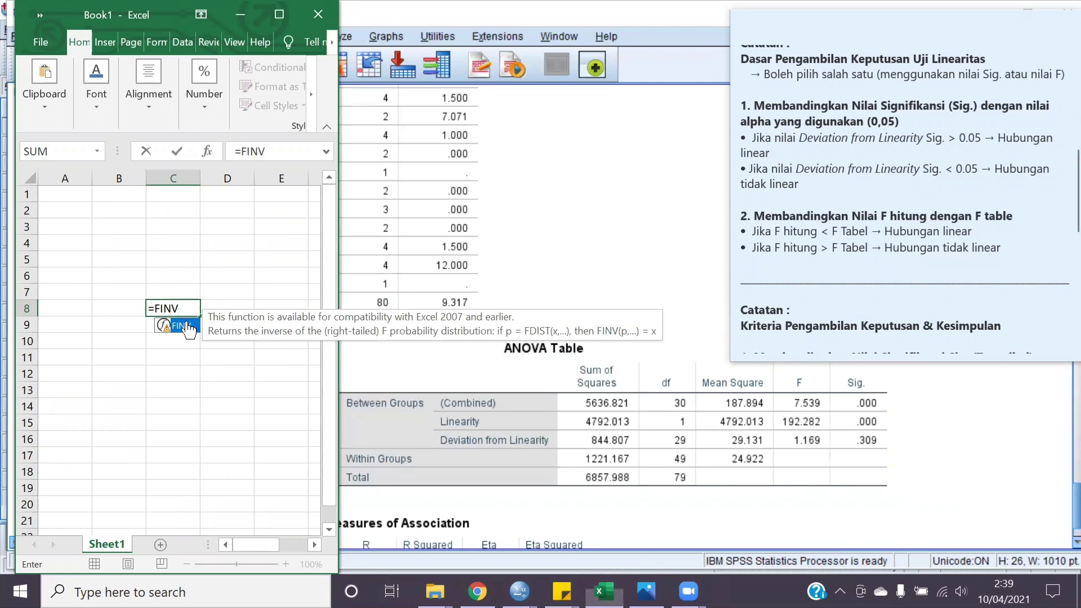
pyautogui.doubleClick(185, 326)
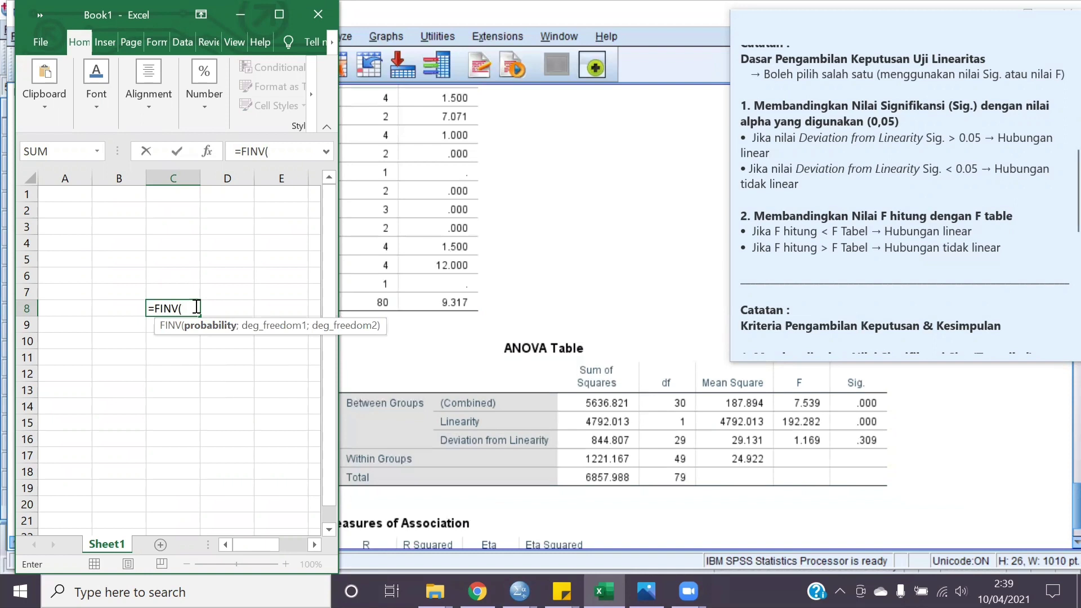
pyautogui.write('0,05;')
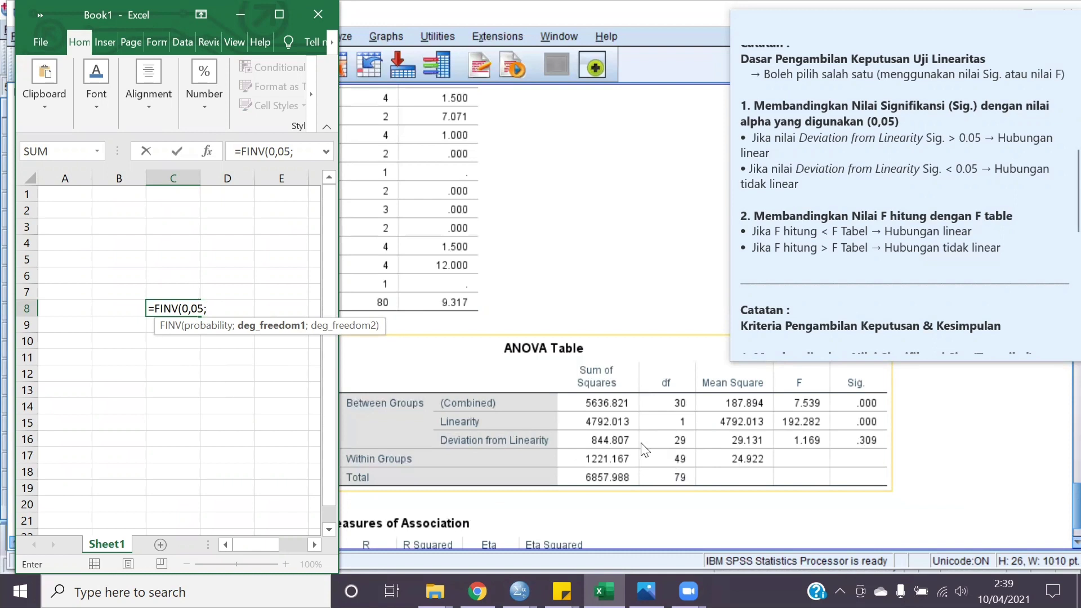
pyautogui.write('29')
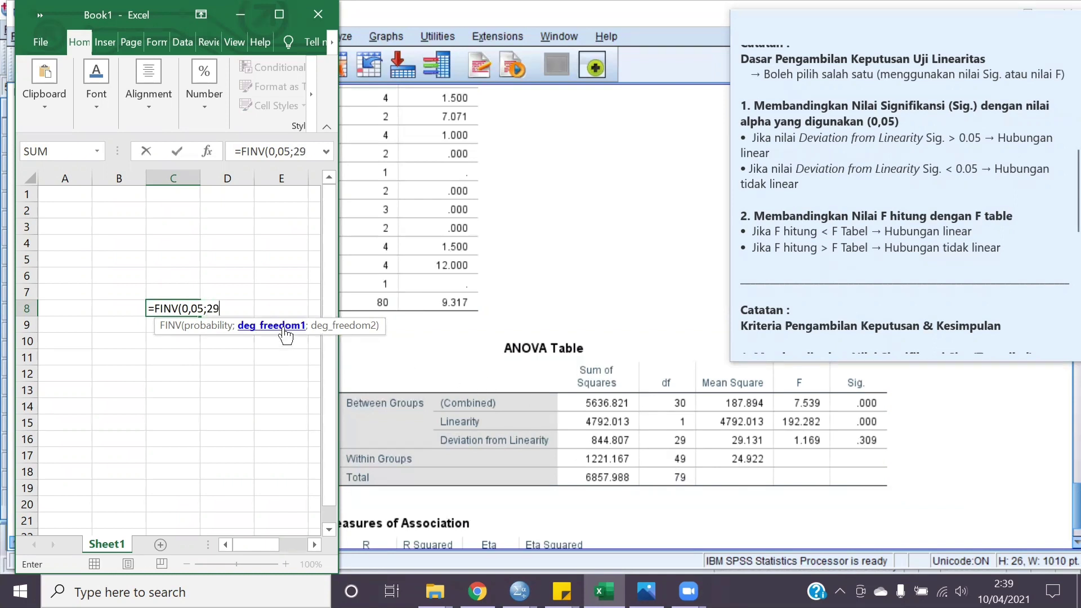
pyautogui.write(';')
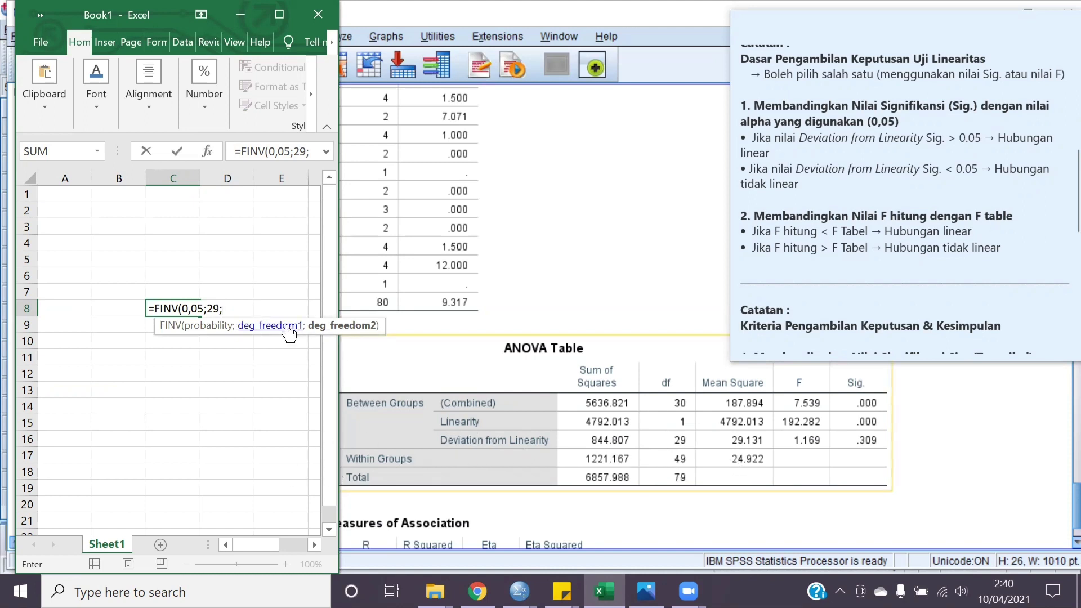
pyautogui.write('49')
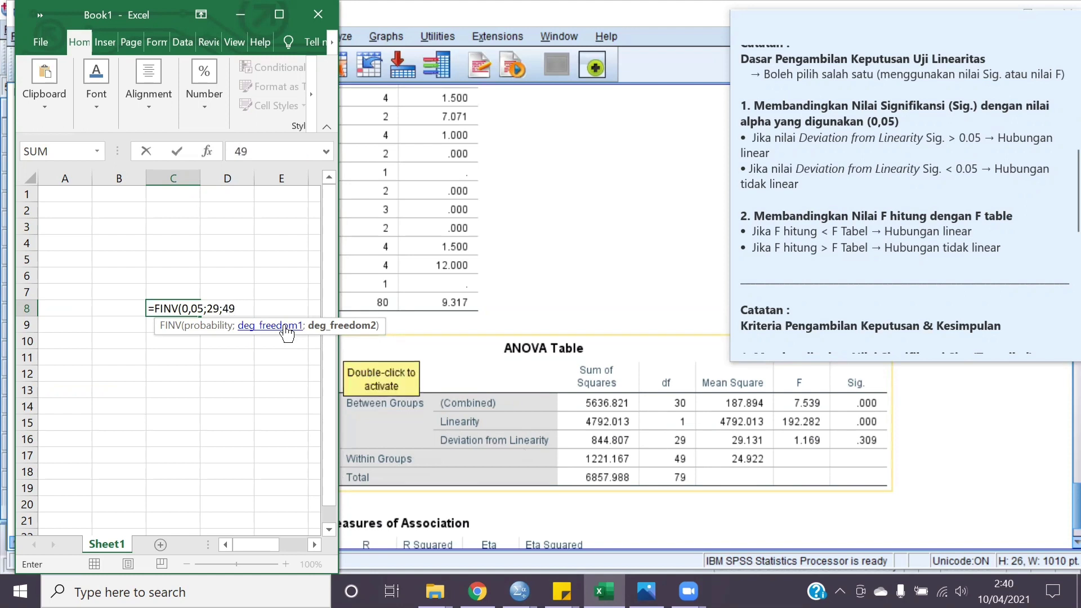
pyautogui.press('Return')
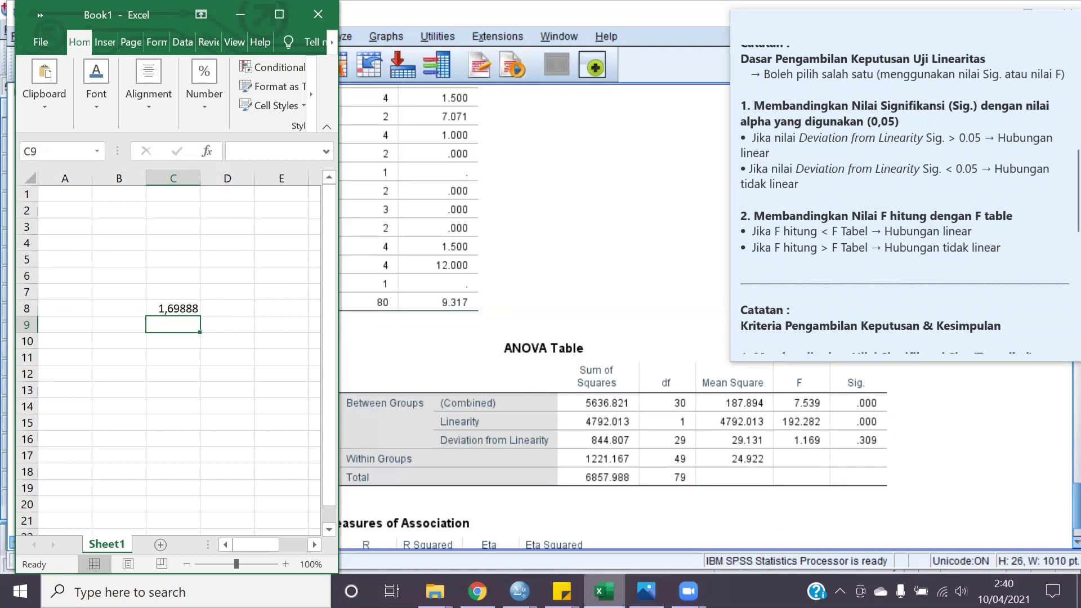
# Step: Return to the SPSS data editor and run a two-tailed Pearson bivariate correlation on Skor ansietas and Skor depresi
pyautogui.moveTo(605, 591)
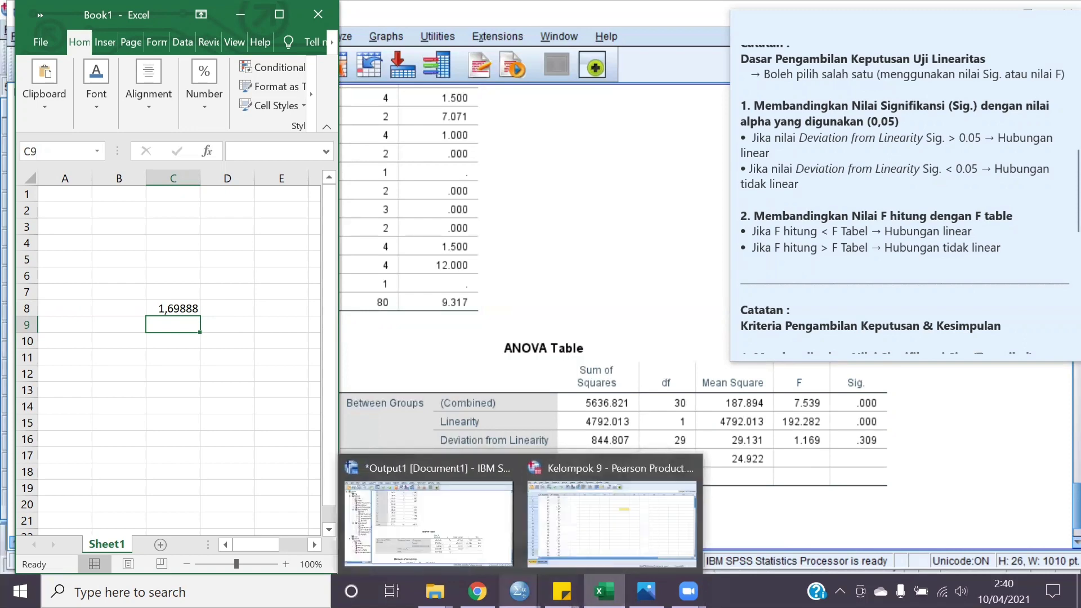
pyautogui.click(602, 510)
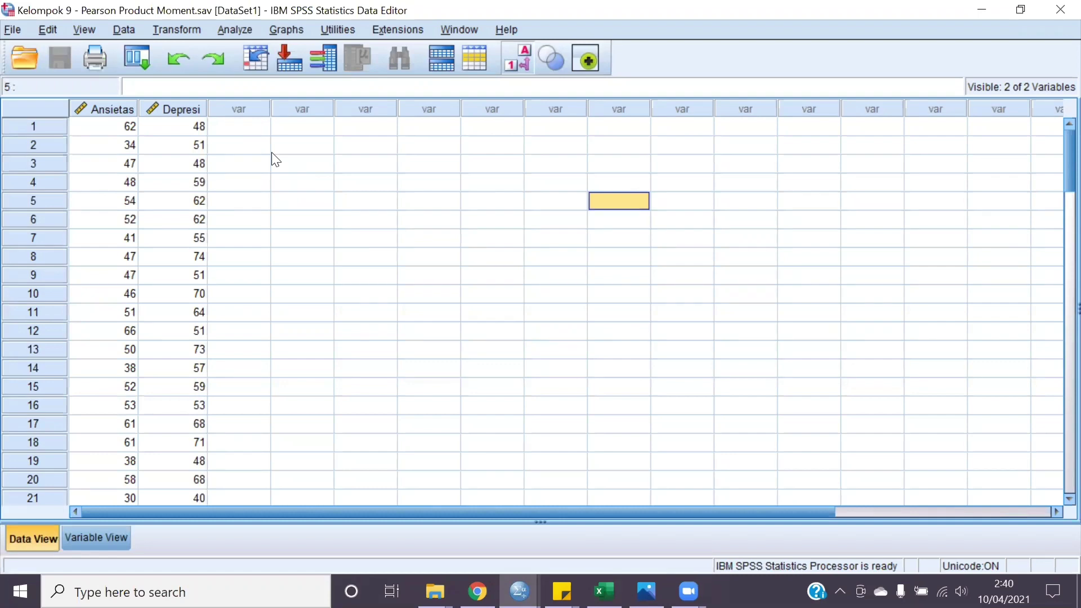
pyautogui.click(240, 31)
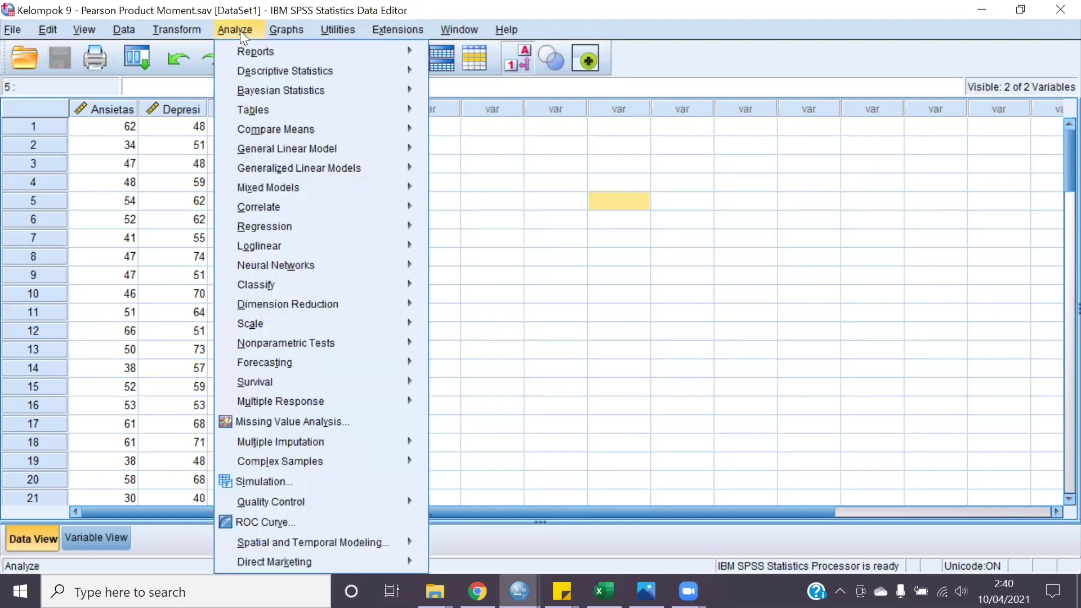
pyautogui.moveTo(383, 206)
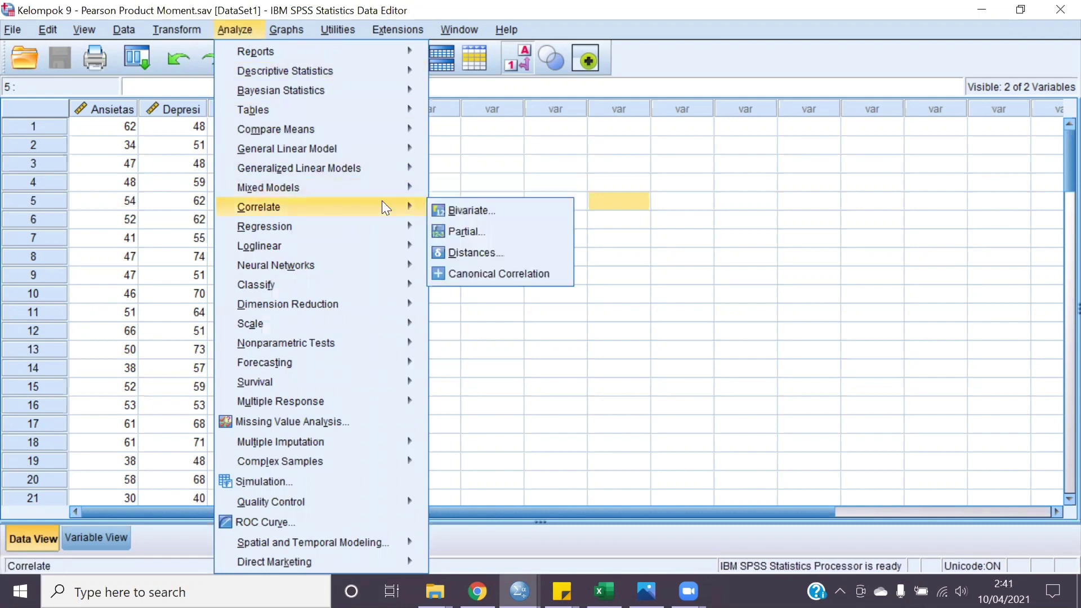
pyautogui.click(482, 211)
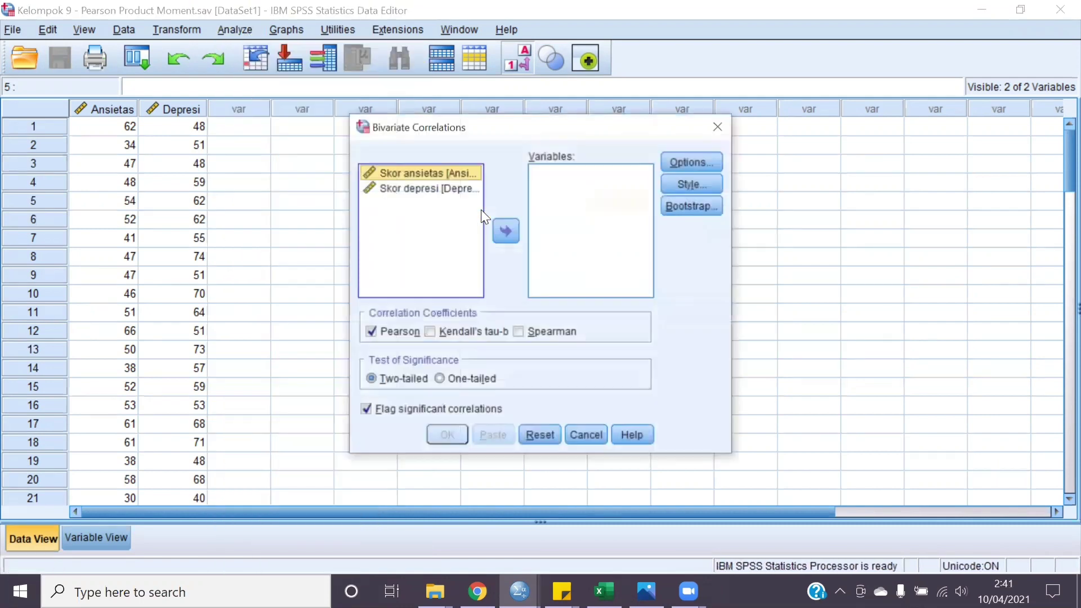
pyautogui.keyDown('shift'); pyautogui.click(449, 190); pyautogui.keyUp('shift')
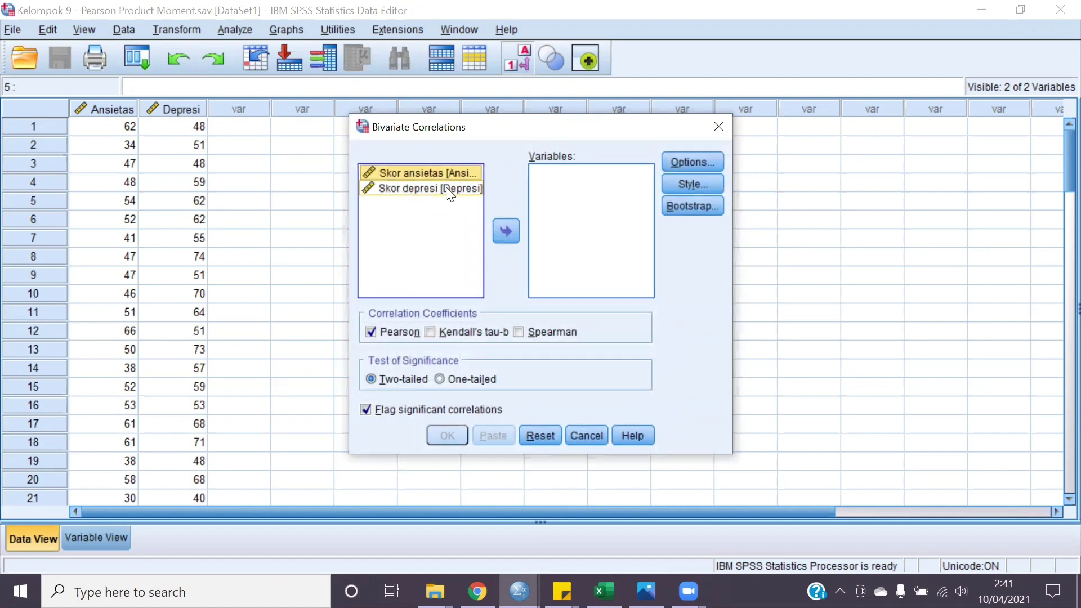
pyautogui.click(504, 229)
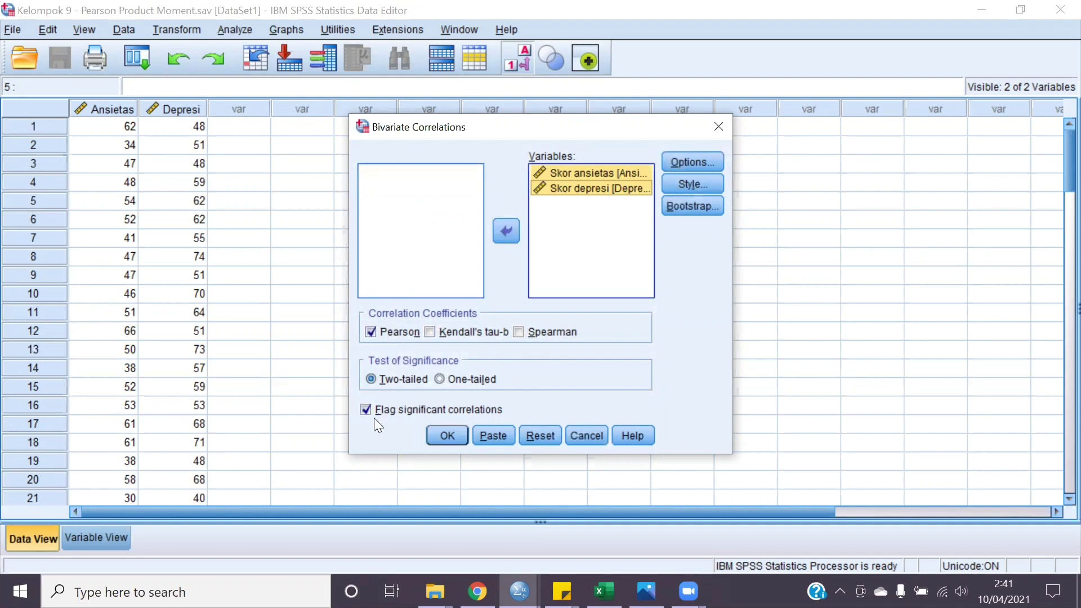
pyautogui.click(430, 438)
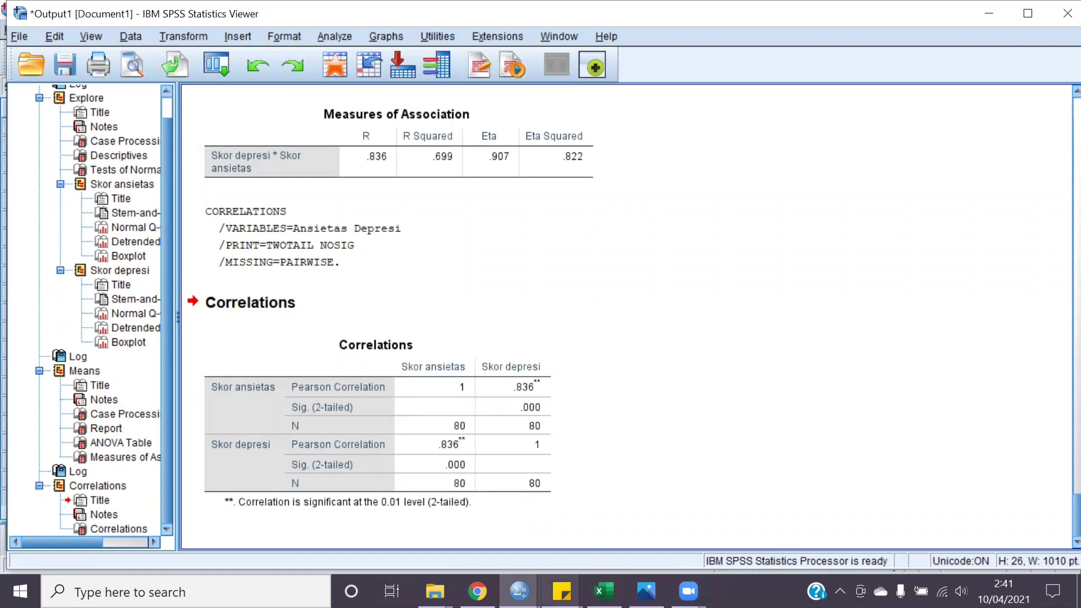
# Step: Bring up the sticky note beside the Correlations table and review its decision criteria and the sections on relationship direction and strength
pyautogui.moveTo(562, 592)
pyautogui.click(515, 541)
pyautogui.scroll(-3, 913, 228)
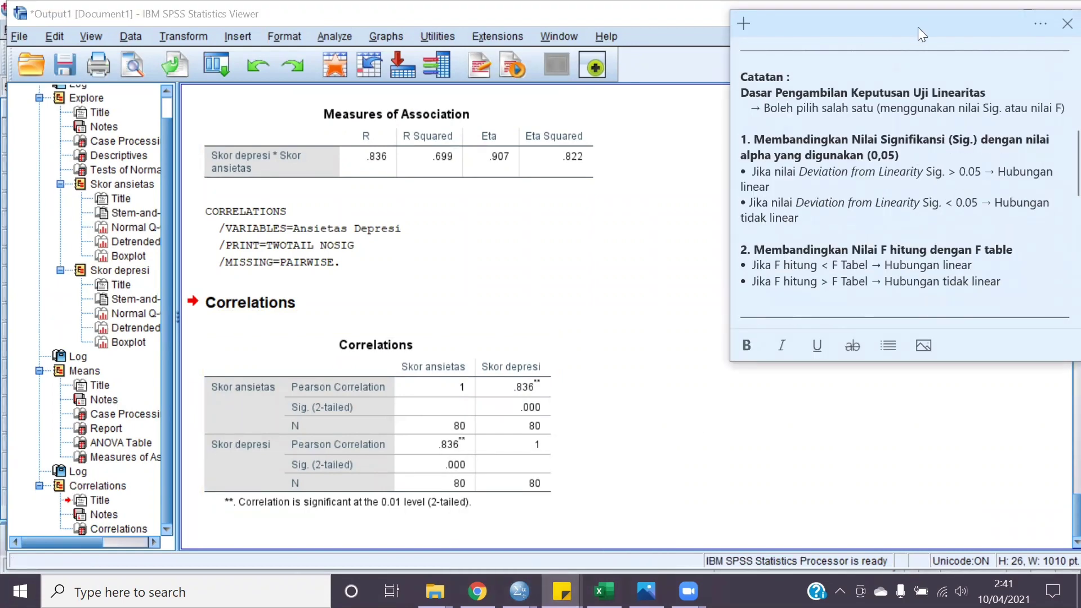
pyautogui.moveTo(918, 27); pyautogui.dragTo(905, 142)
pyautogui.scroll(-5, 911, 292)
pyautogui.scroll(-1, 910, 299)
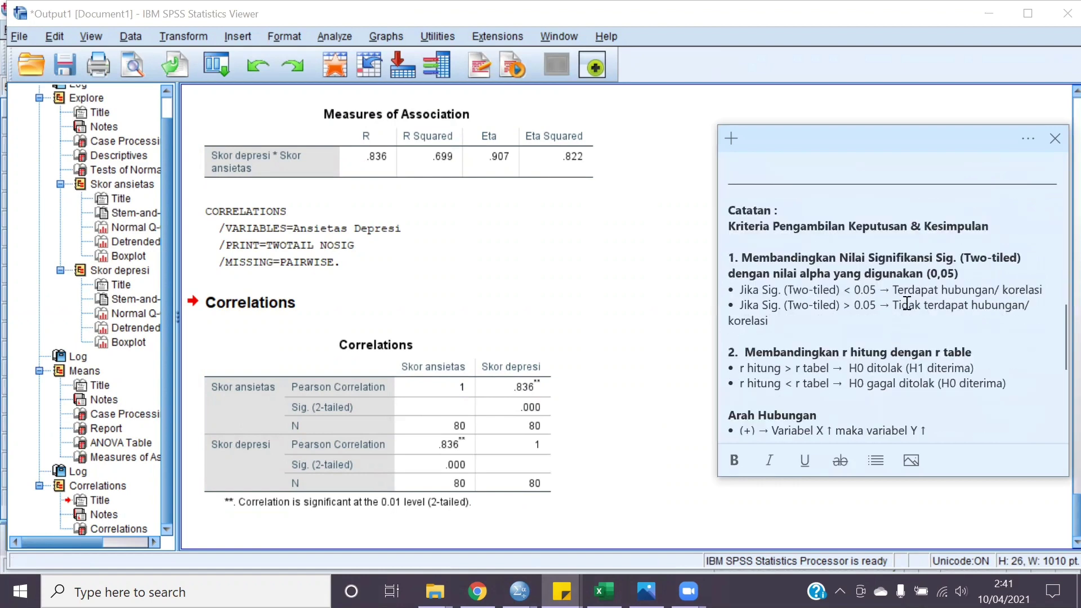
pyautogui.scroll(-1, 924, 228)
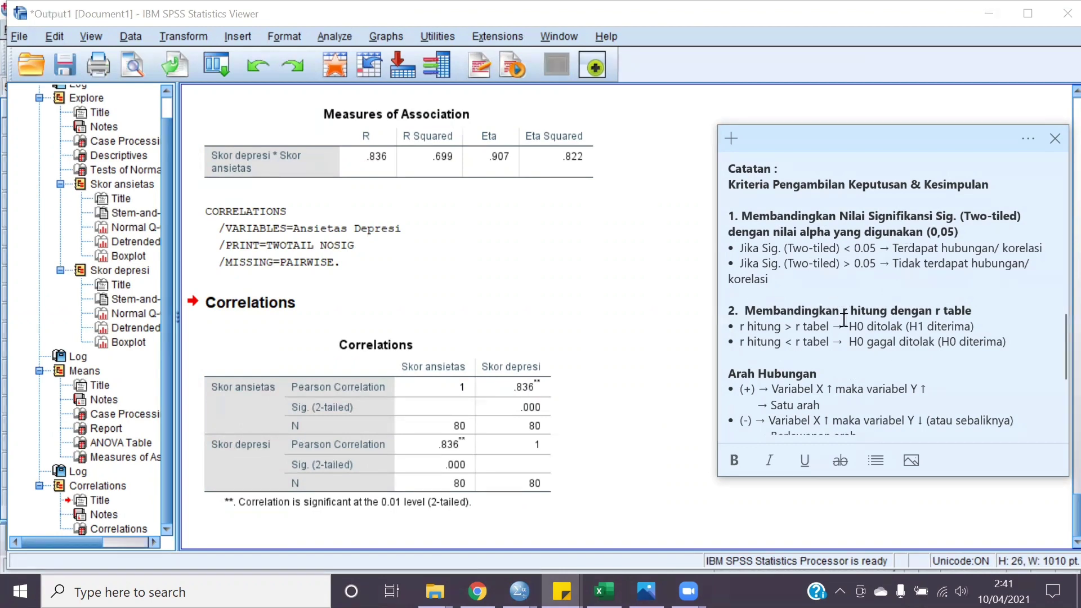
pyautogui.scroll(-1, 843, 317)
pyautogui.scroll(-1, 843, 317)
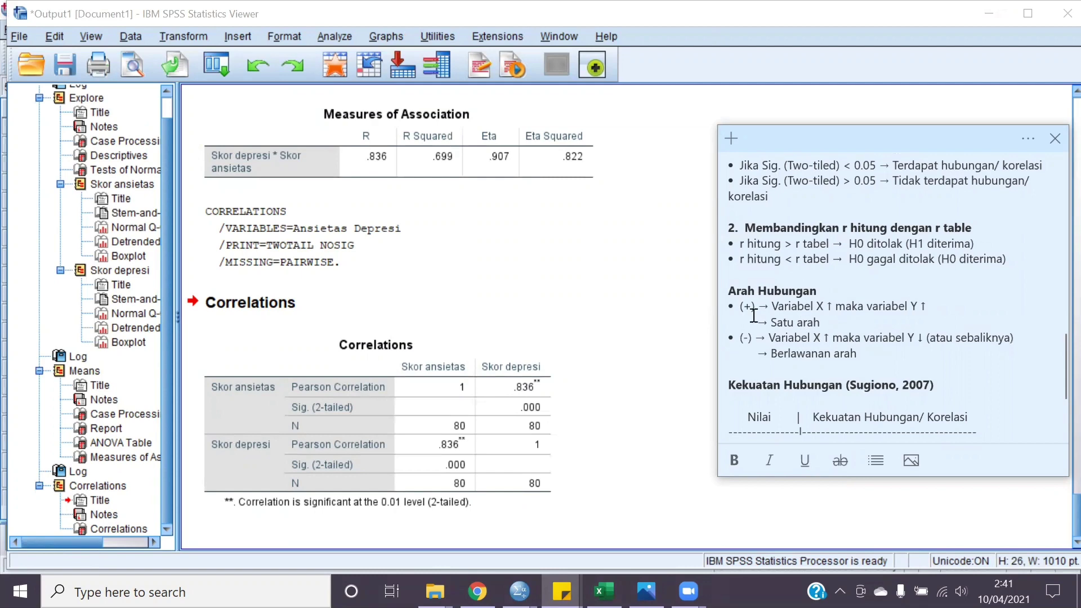
pyautogui.scroll(-1, 744, 338)
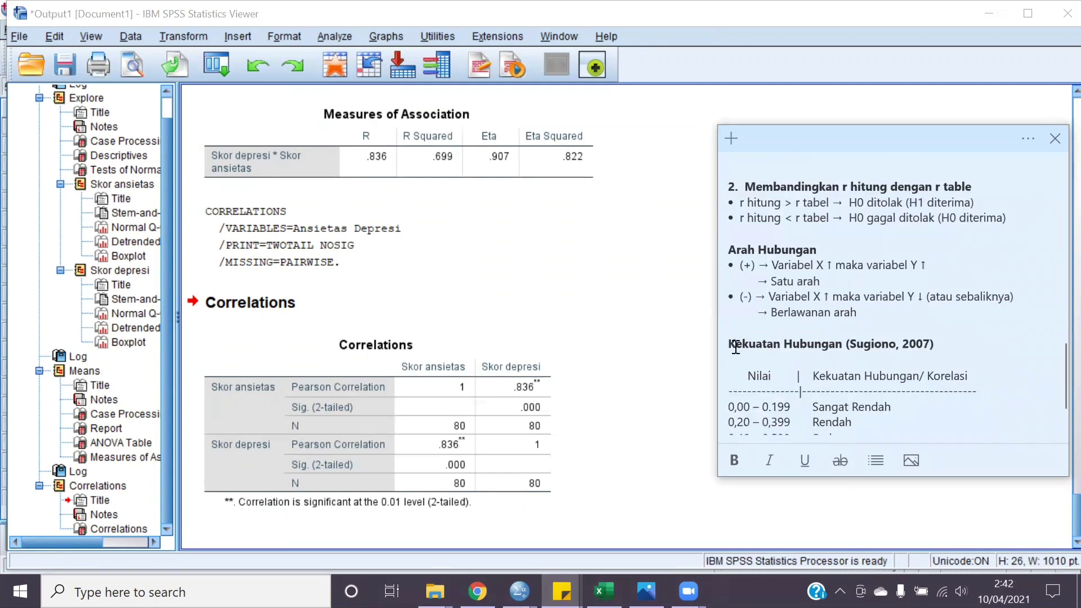
pyautogui.scroll(2, 742, 349)
pyautogui.scroll(3, 742, 350)
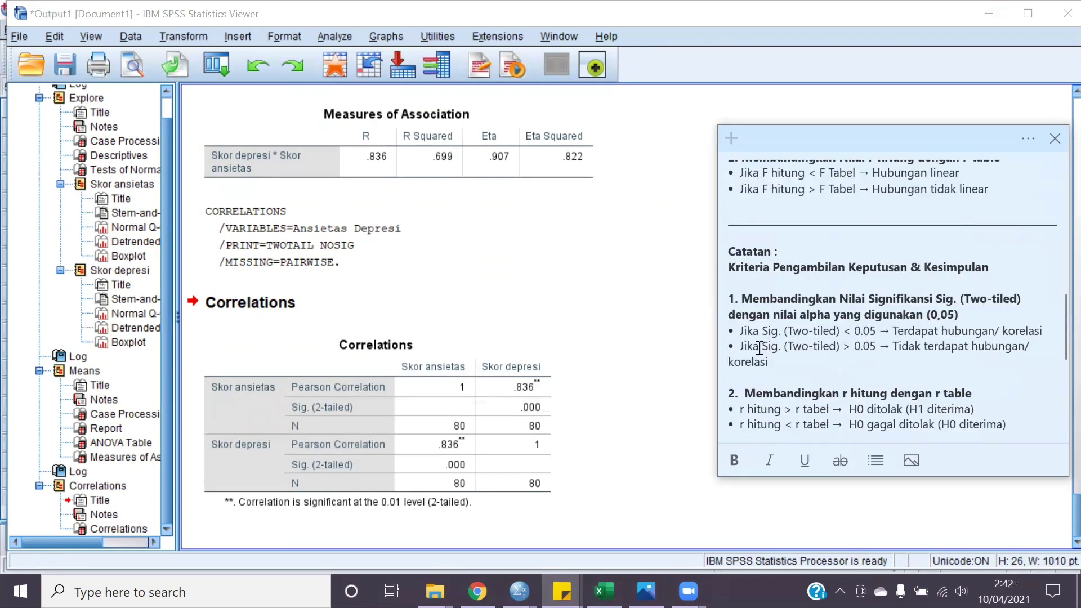
pyautogui.scroll(-2, 760, 347)
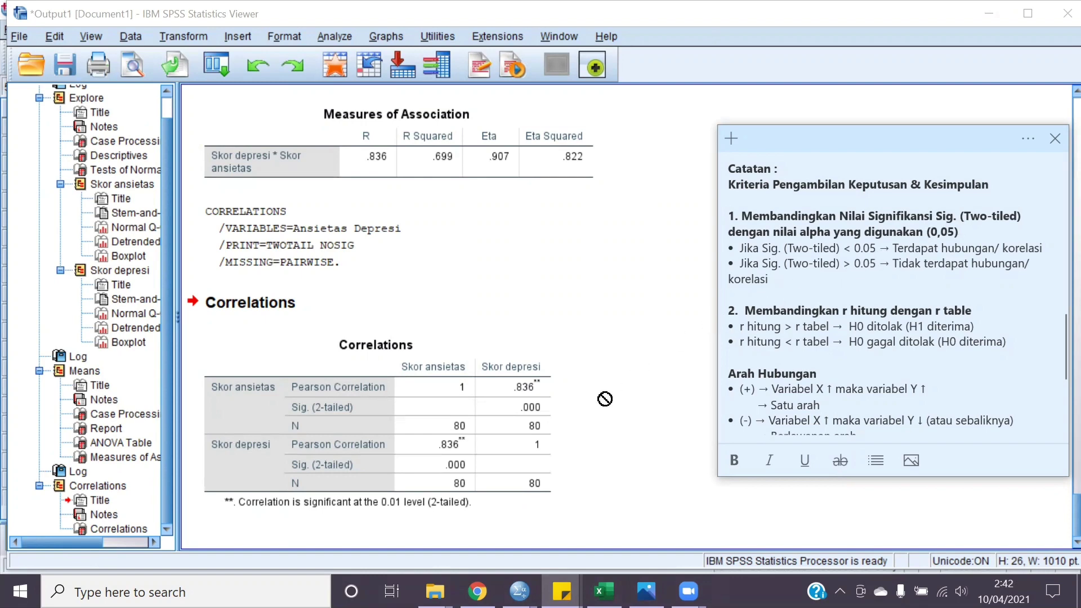
# Step: Compare the Correlations table's Sig. (2-tailed) value with the 0.05 rule, highlighting "Terdapat hubungan/ korelasi" in the sticky note
pyautogui.click(356, 422)
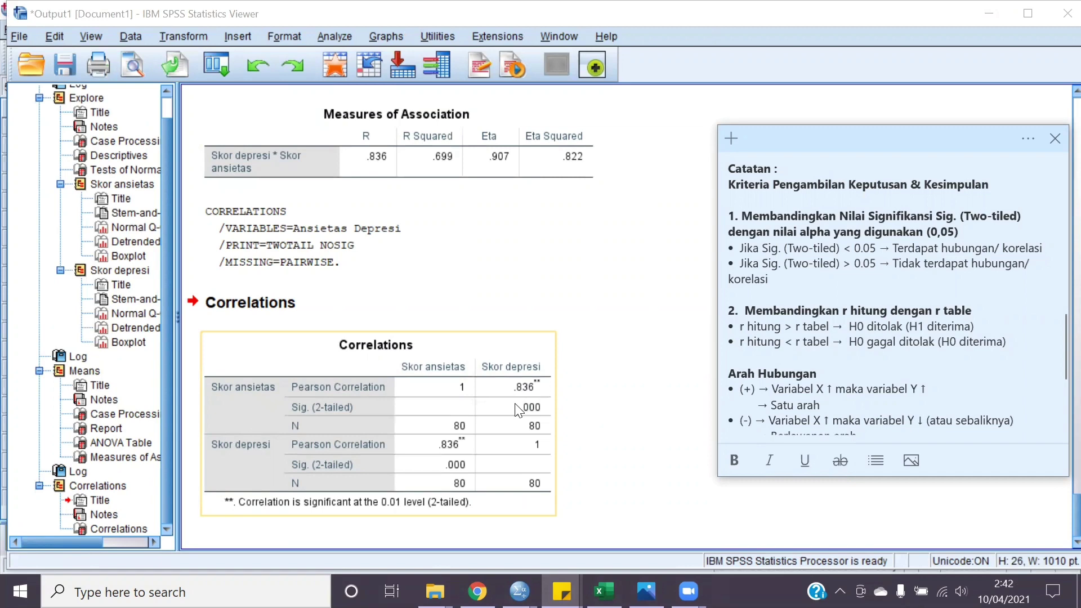
pyautogui.click(565, 374)
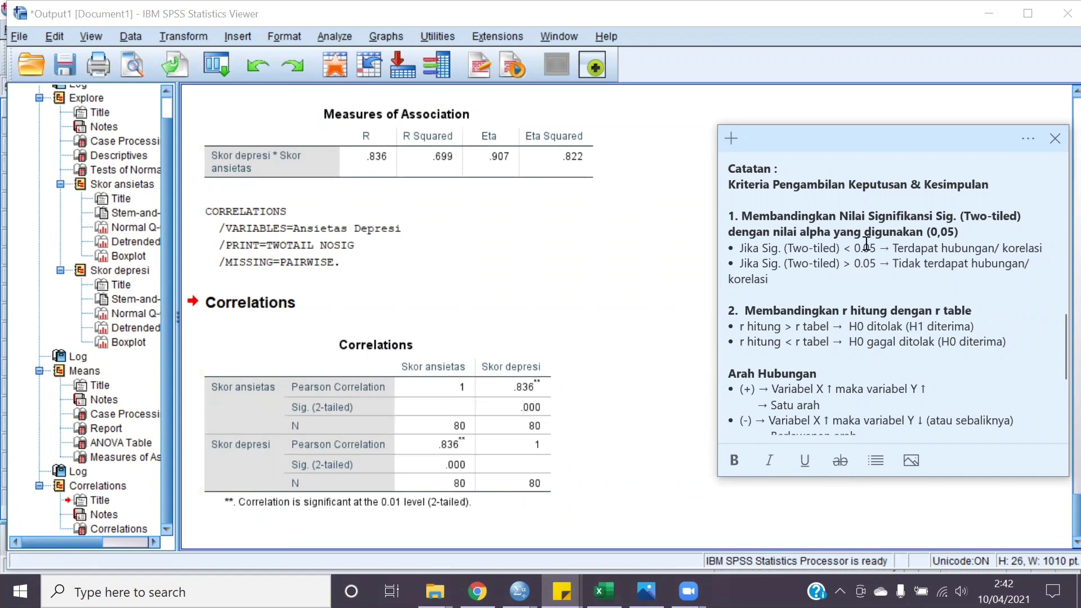
pyautogui.moveTo(1046, 248); pyautogui.dragTo(895, 248)
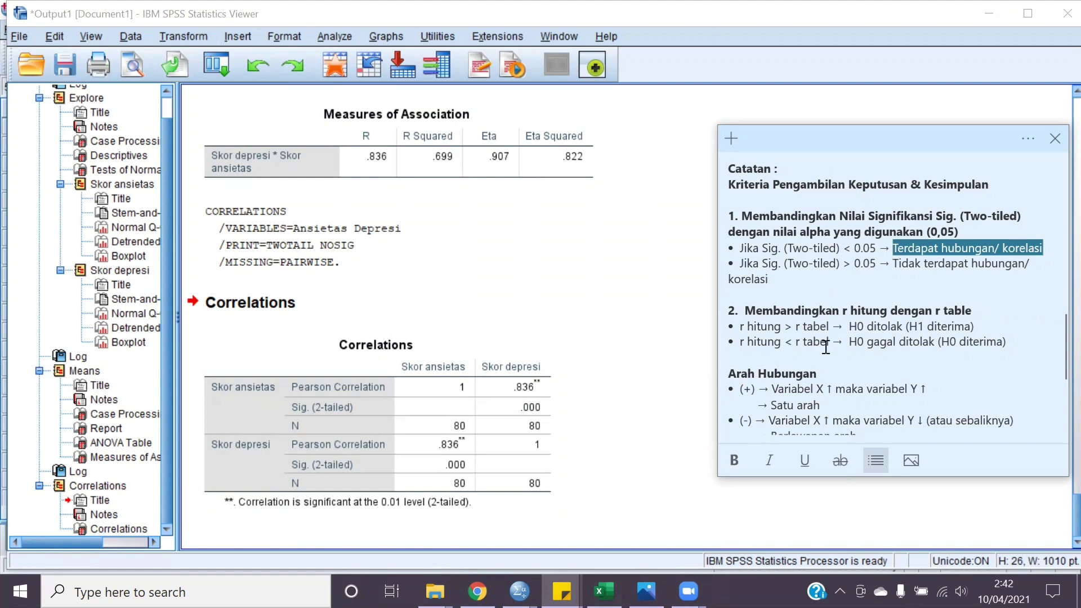
pyautogui.click(325, 372)
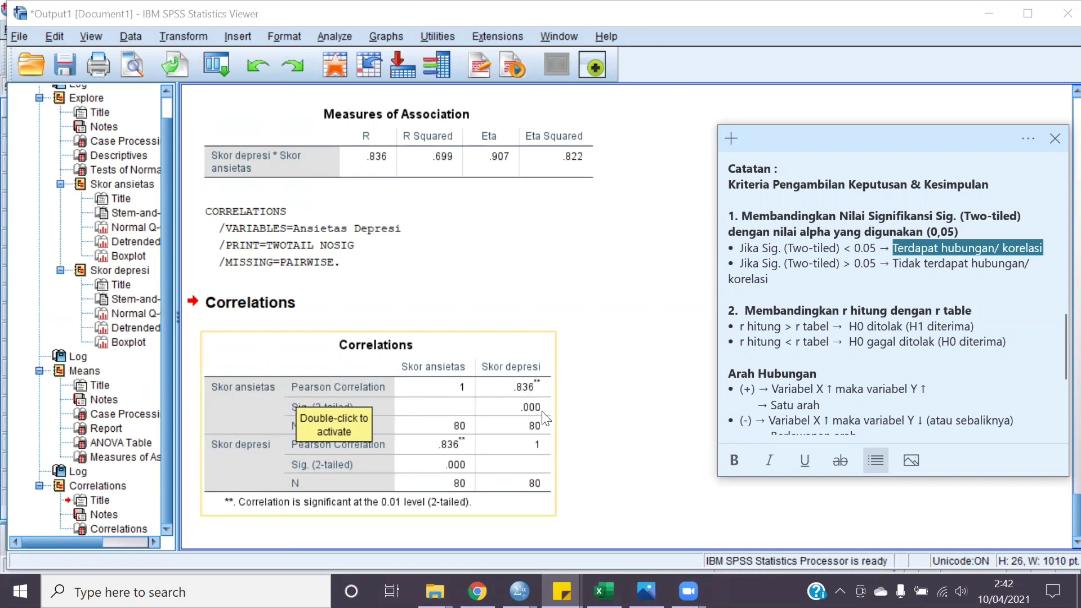
# Step: Switch to the r table images in Photos and enlarge the table covering DF 43 to 89 for reading
pyautogui.hotkey('alt', 'Tab')
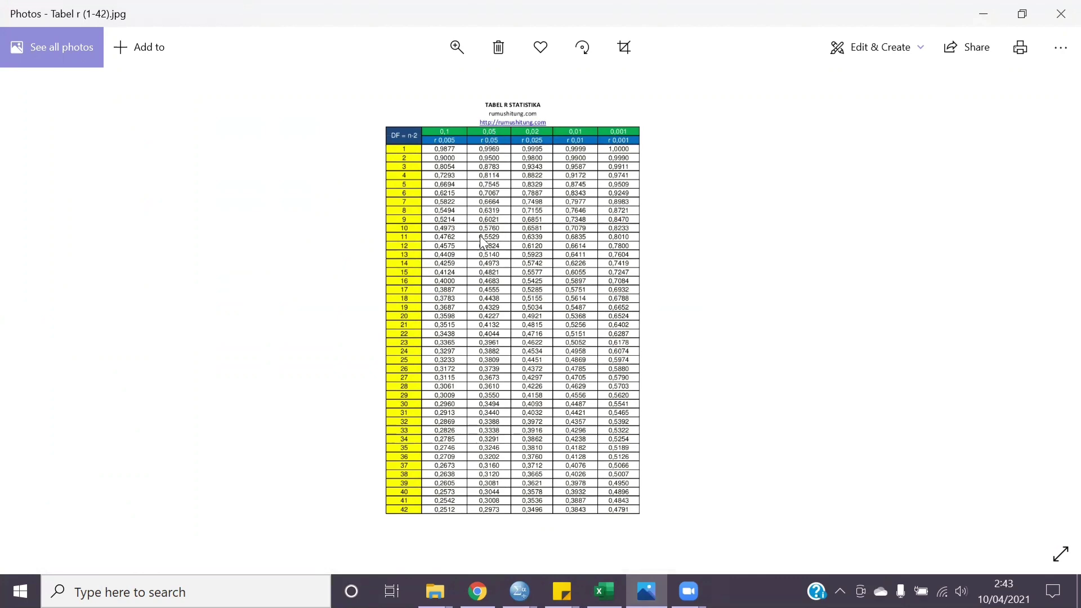
pyautogui.scroll(-1, 484, 480)
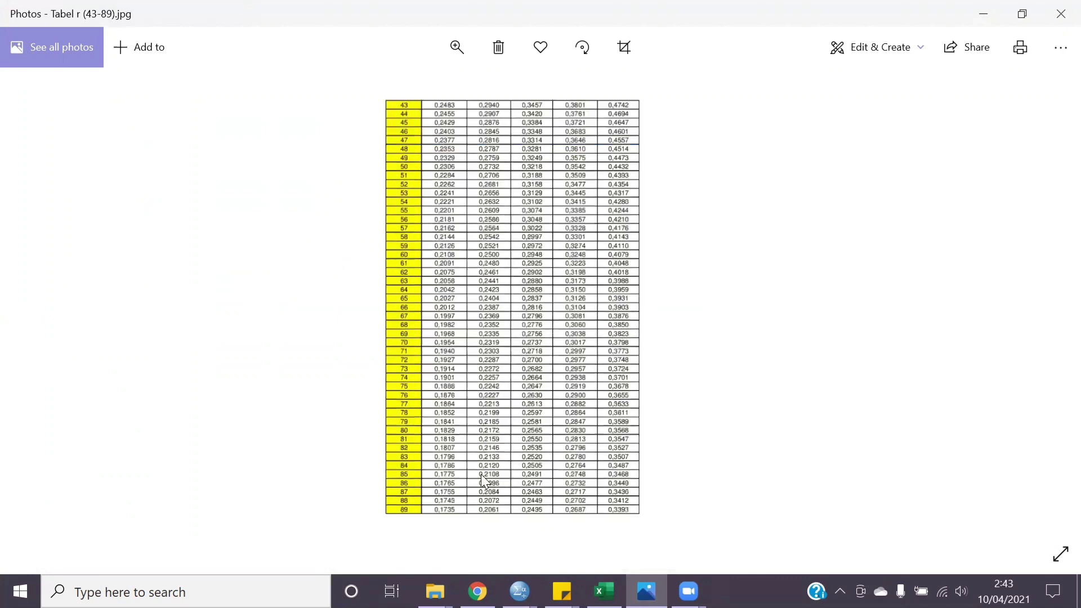
pyautogui.scroll(-1, 484, 479)
pyautogui.scroll(1, 491, 449)
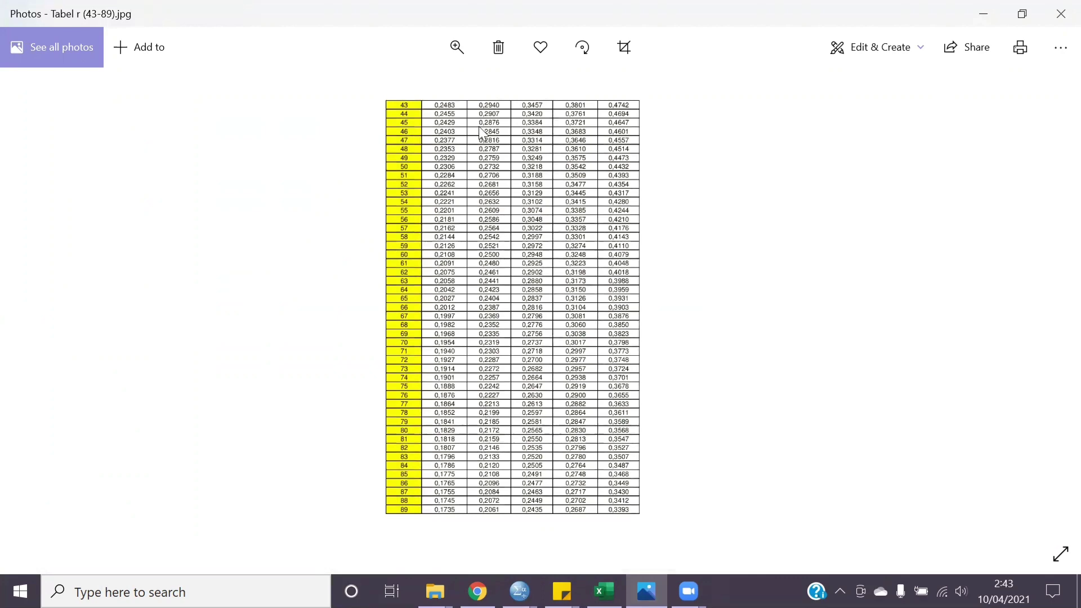
pyautogui.click(457, 47)
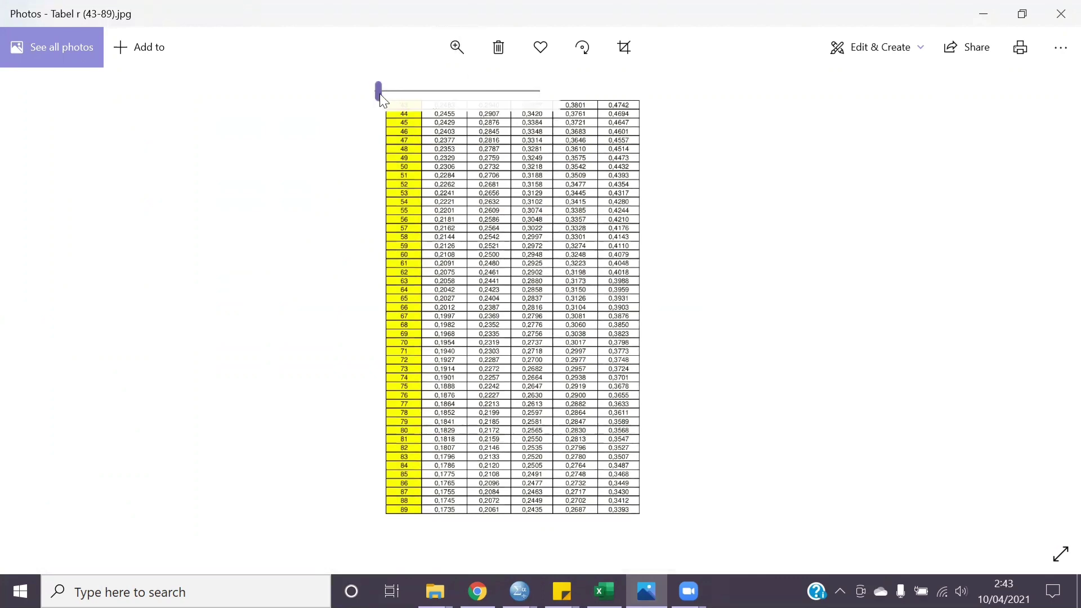
pyautogui.moveTo(379, 93); pyautogui.dragTo(391, 93)
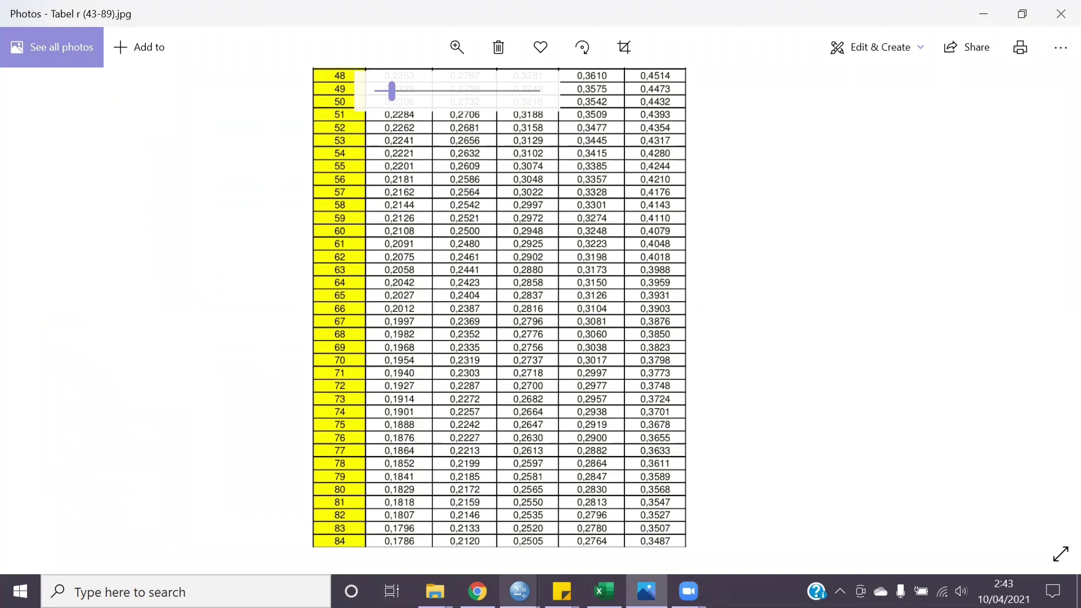
# Step: Return to the SPSS output's Correlations table and bring the decision criteria sticky note back beside it
pyautogui.moveTo(519, 591)
pyautogui.click(458, 525)
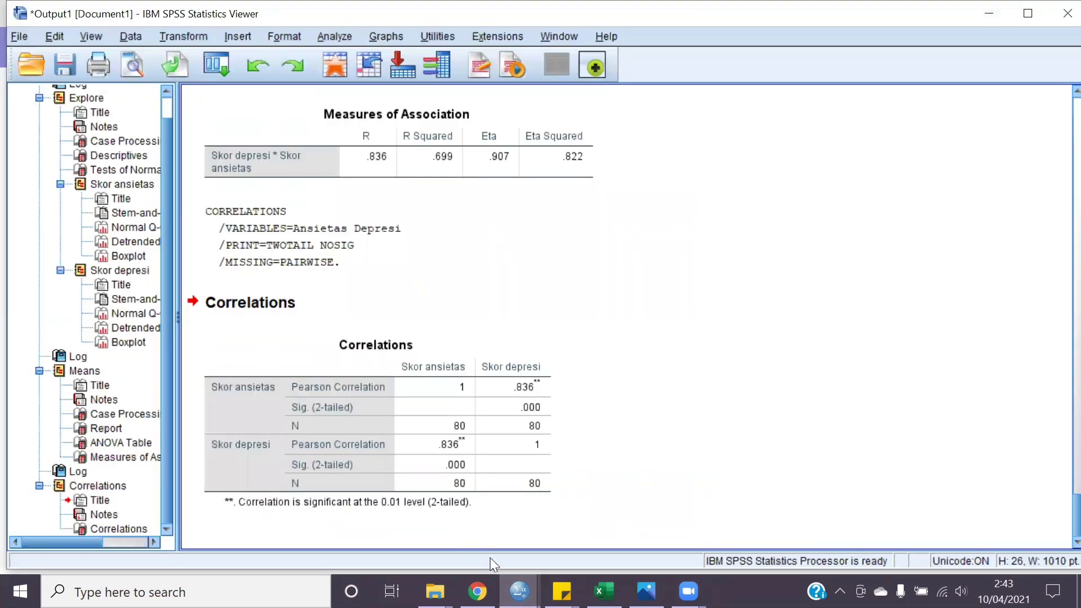
pyautogui.moveTo(562, 591)
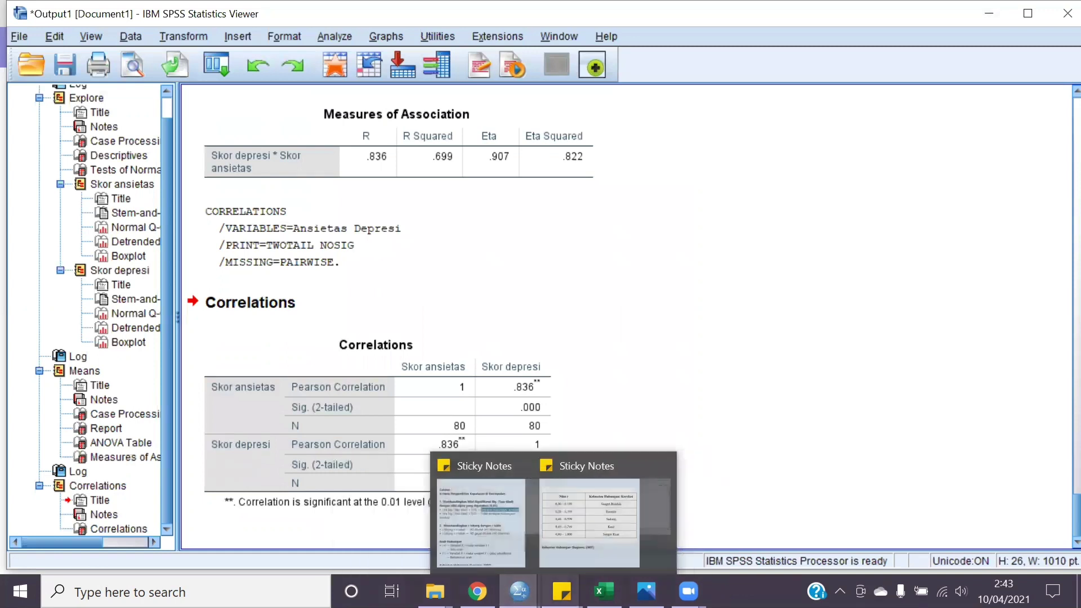
pyautogui.click(529, 539)
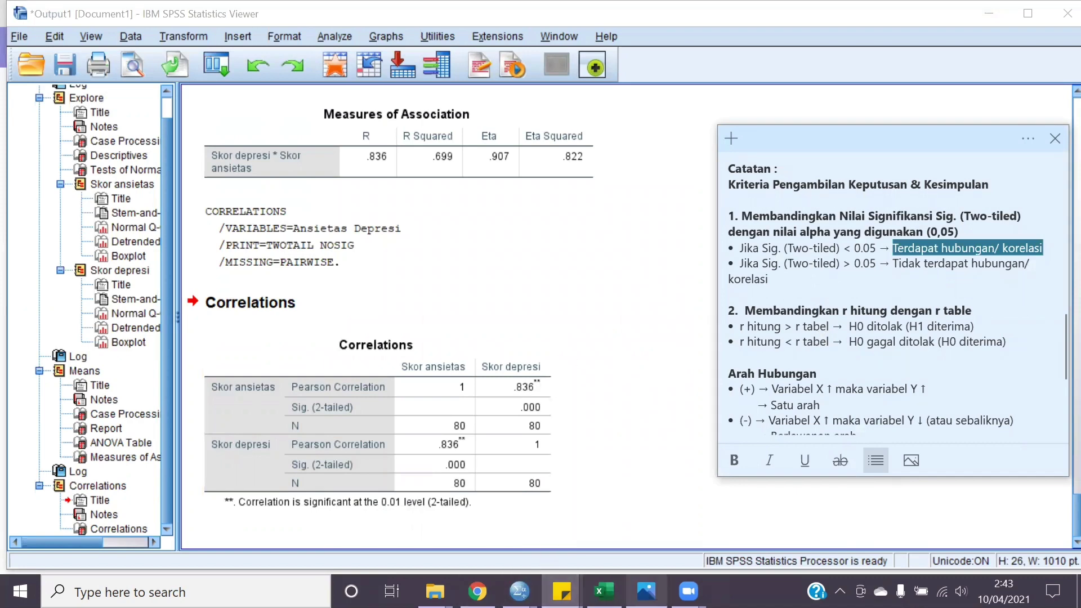
# Step: Consult the DF 43 to 89 r table image in Photos, then return to the SPSS Correlations table with the decision criteria sticky note beside it
pyautogui.moveTo(646, 592)
pyautogui.click(605, 496)
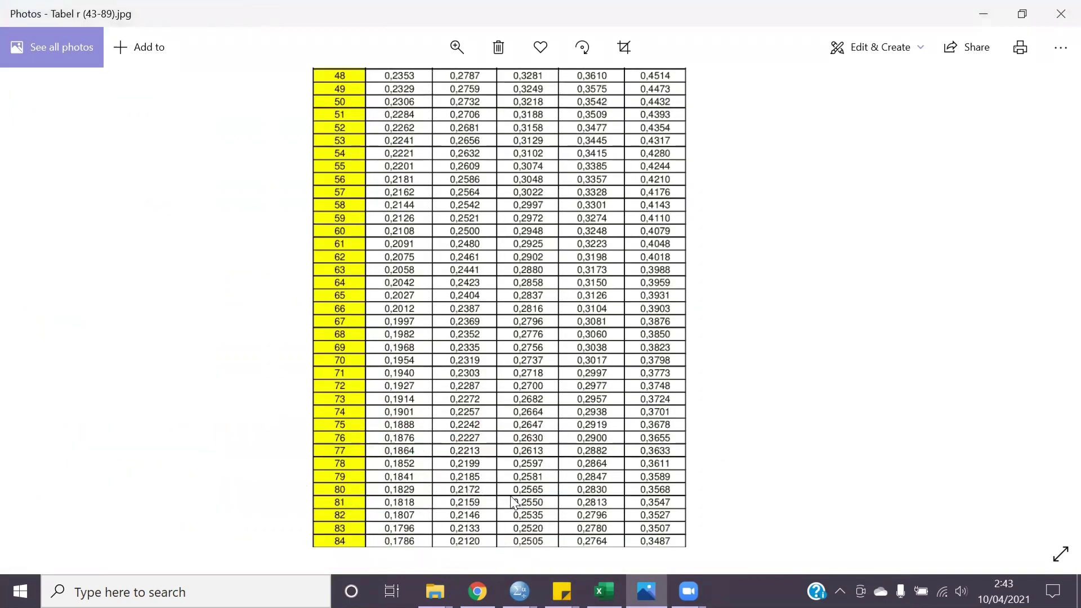
pyautogui.moveTo(519, 591)
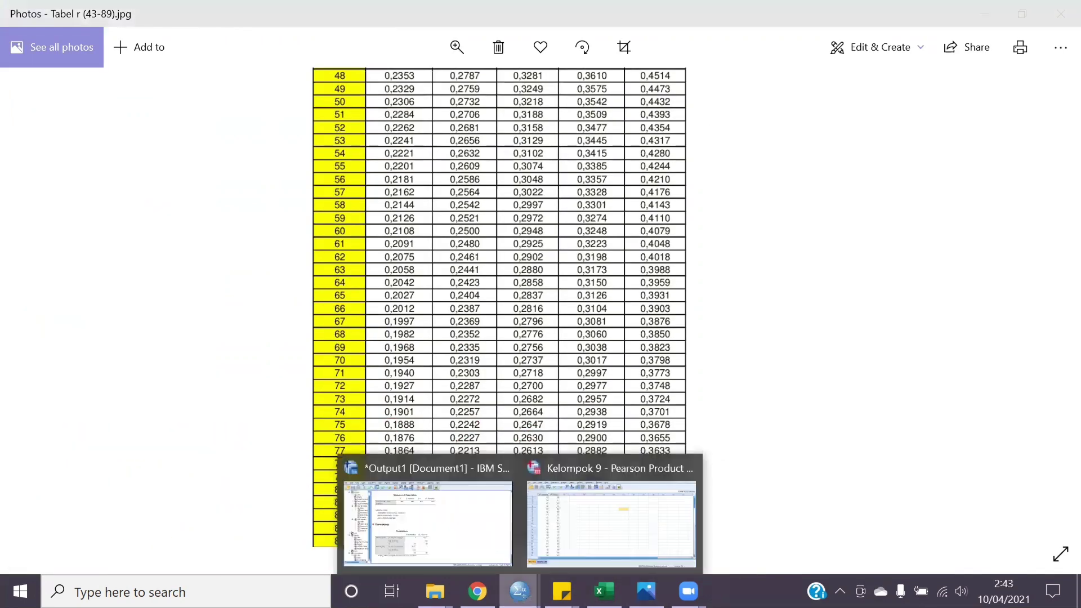
pyautogui.click(465, 538)
pyautogui.moveTo(562, 591)
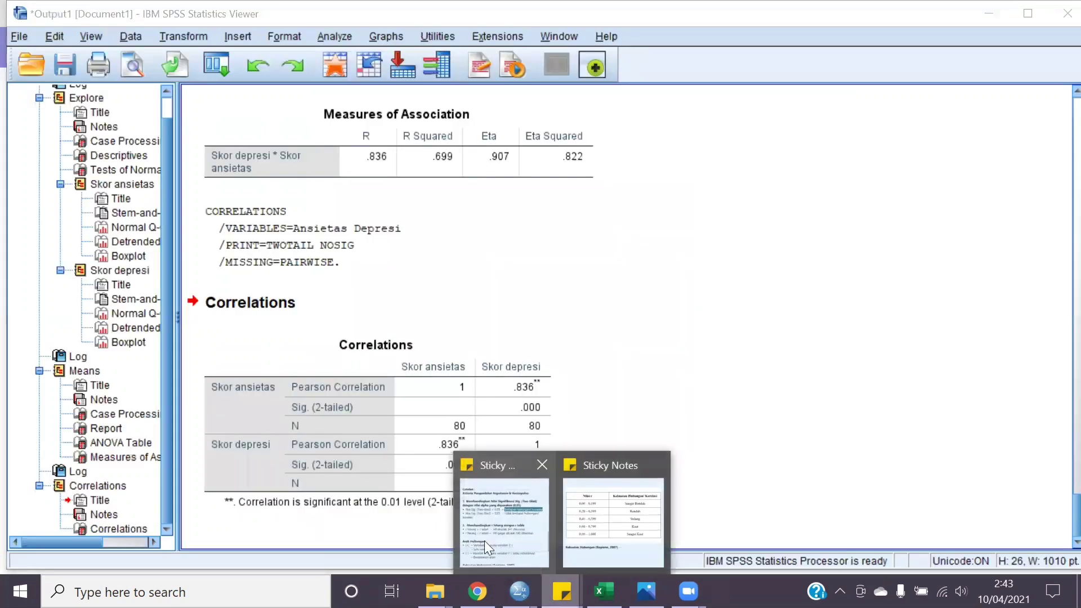
pyautogui.click(485, 540)
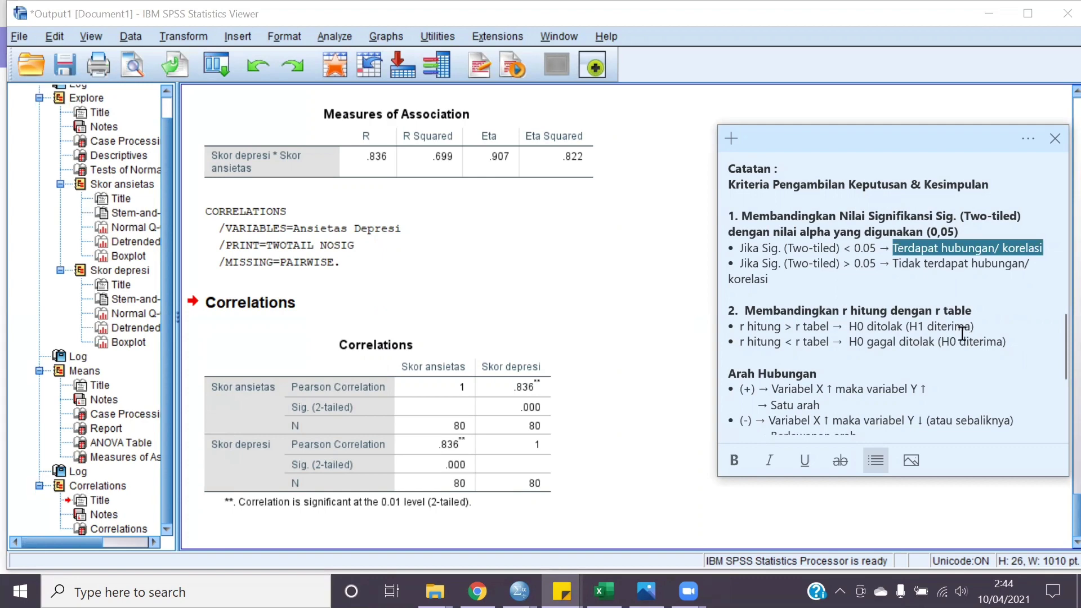
# Step: Read the sticky note's "Arah Hubungan" section and check the relationship direction against the Pearson Correlation row in the Correlations table
pyautogui.scroll(-1, 962, 332)
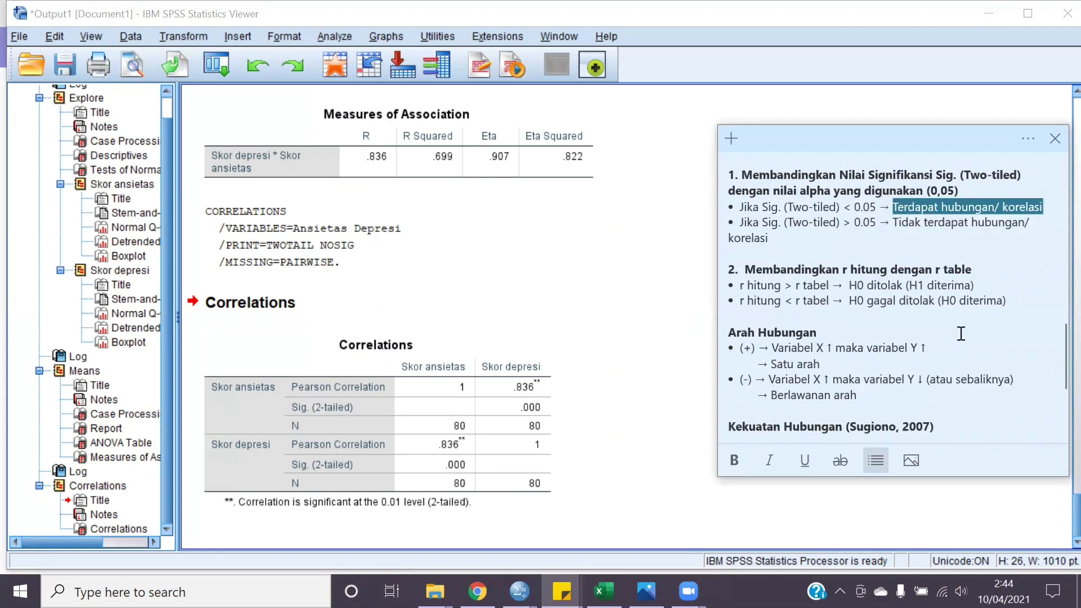
pyautogui.scroll(-1, 962, 334)
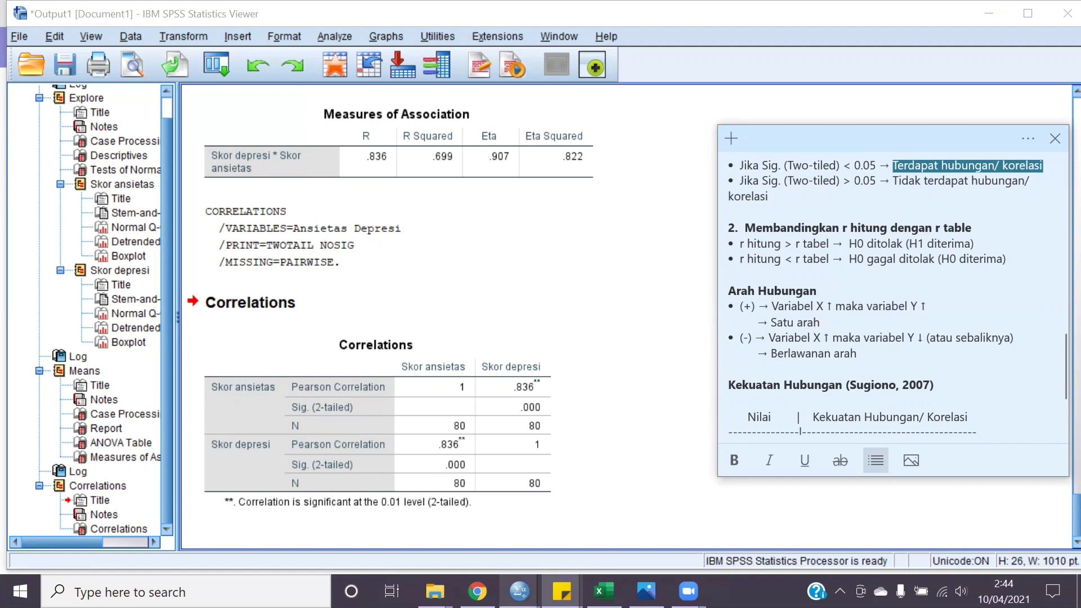
pyautogui.moveTo(520, 592)
pyautogui.click(331, 386)
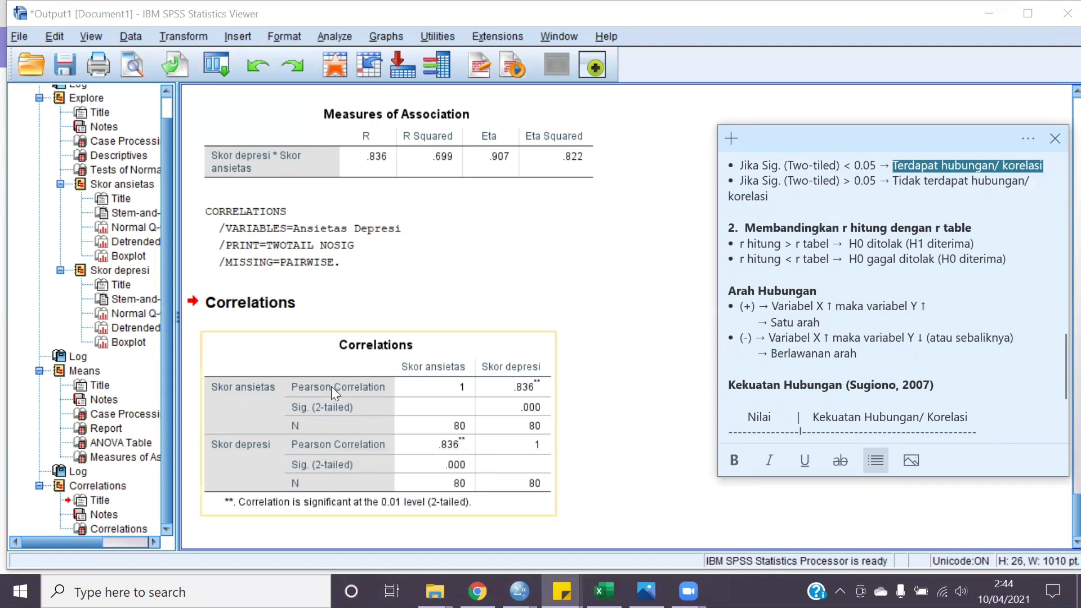
pyautogui.click(507, 541)
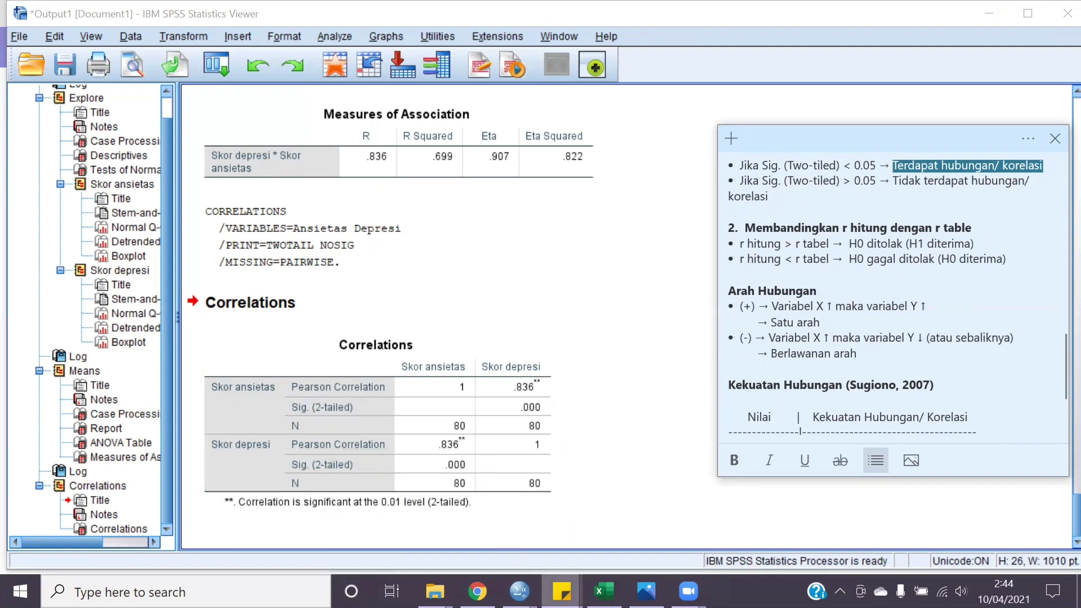
# Step: Bring up the "Kekuatan Hubungan" sticky note and compare its r value ranges with the Pearson Correlation between Skor ansietas and Skor depresi
pyautogui.moveTo(561, 591)
pyautogui.click(622, 531)
pyautogui.click(473, 392)
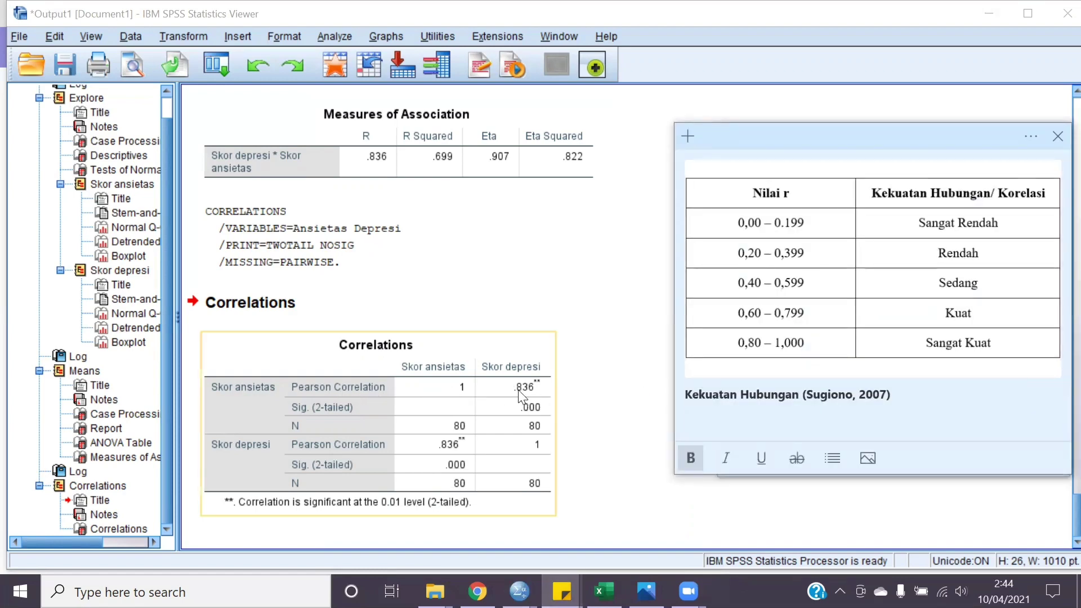
pyautogui.click(670, 363)
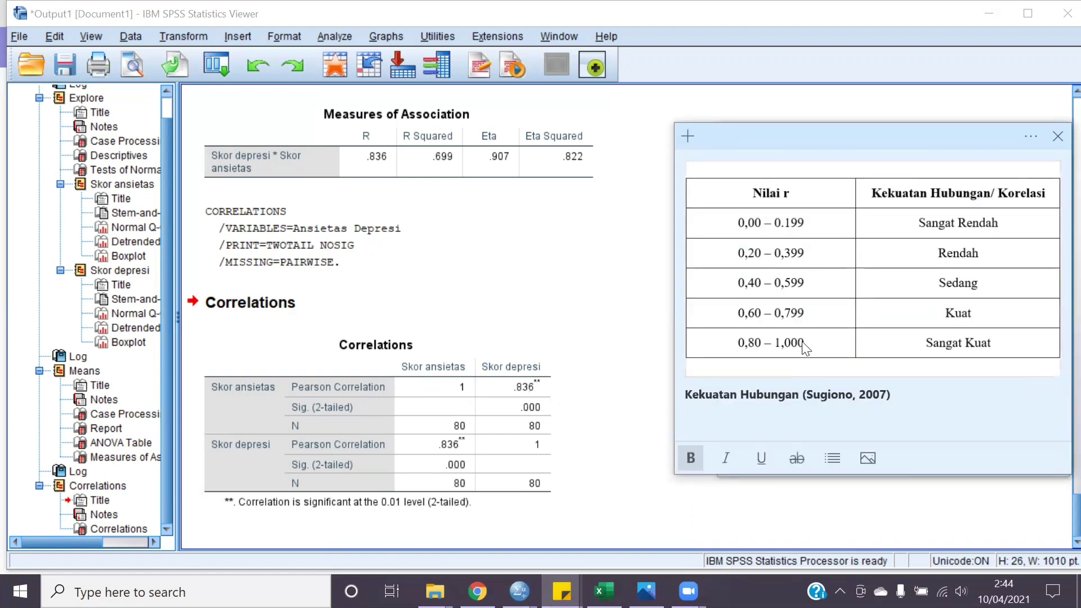